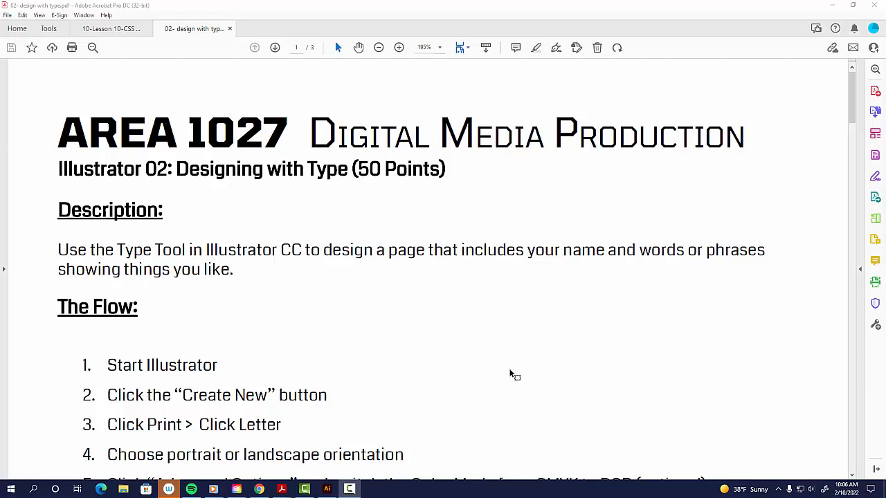
# Review the title and description of the Illustrator 02 assignment, highlighting the phrase "Designing with Type".
pyautogui.scroll(-1, 512, 374)
pyautogui.scroll(1, 513, 375)
pyautogui.scroll(-2, 512, 374)
pyautogui.scroll(-1, 512, 374)
pyautogui.scroll(1, 512, 374)
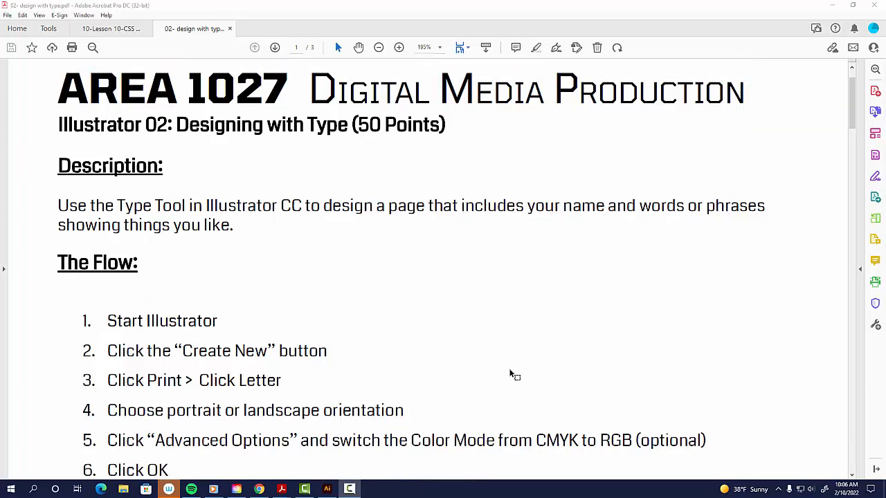
pyautogui.scroll(1, 513, 375)
pyautogui.moveTo(186, 150); pyautogui.dragTo(346, 150)
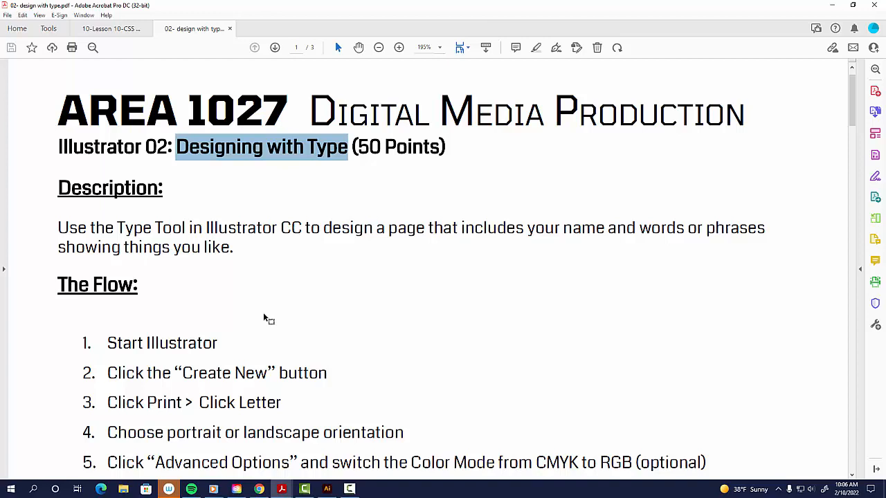
# Read through The Flow section, highlighting "Start Illustrator", the "Create New" instruction and the steps from page orientation to the Selection tool.
pyautogui.scroll(-3, 260, 319)
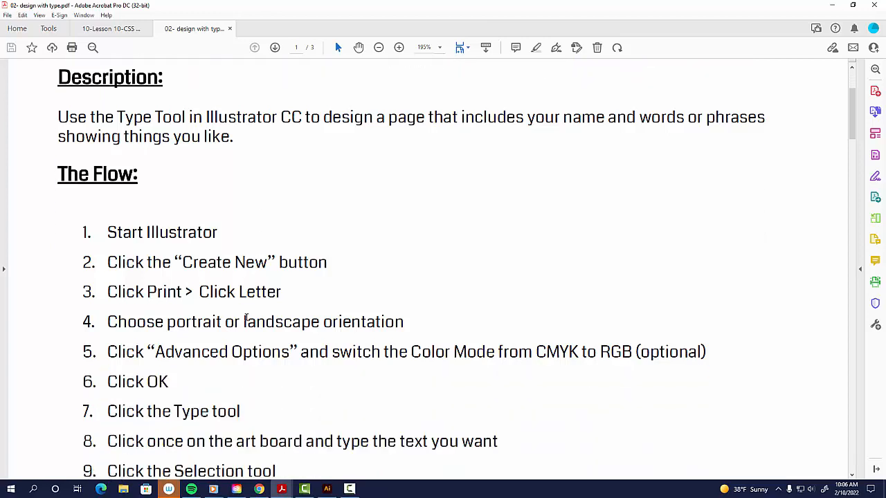
pyautogui.moveTo(109, 211); pyautogui.dragTo(218, 211)
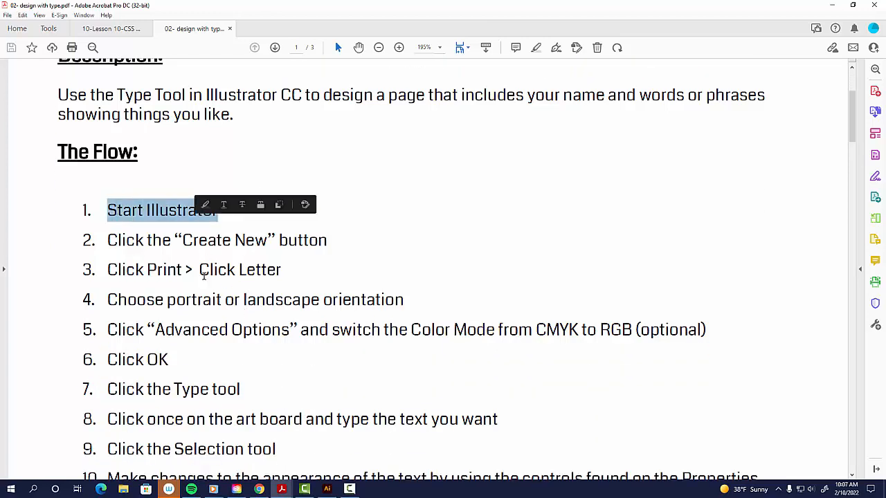
pyautogui.moveTo(175, 242); pyautogui.dragTo(326, 240)
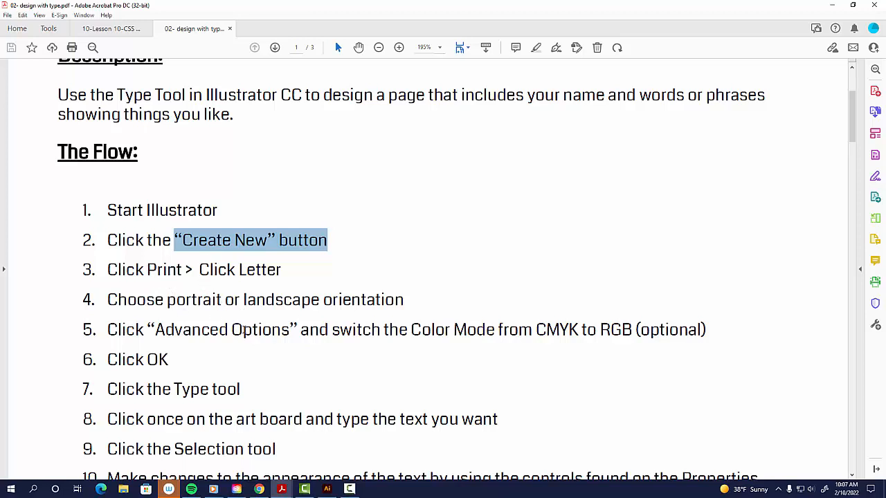
pyautogui.scroll(-2, 244, 330)
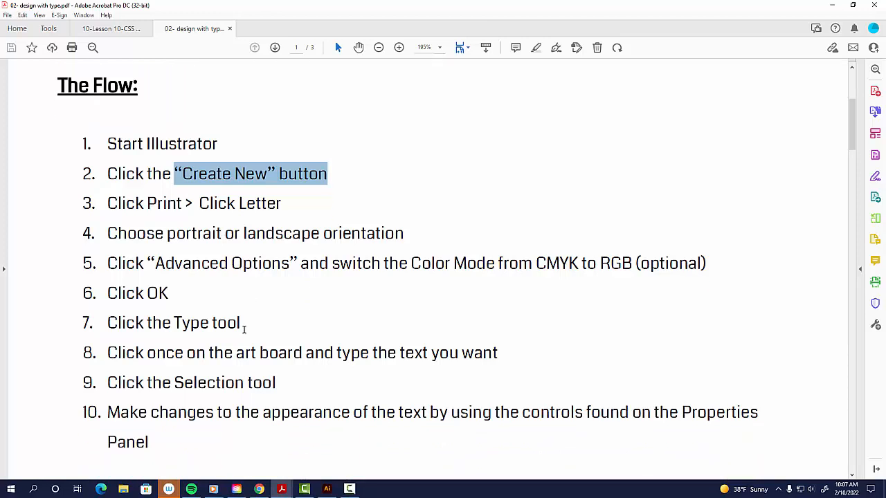
pyautogui.scroll(-1, 243, 330)
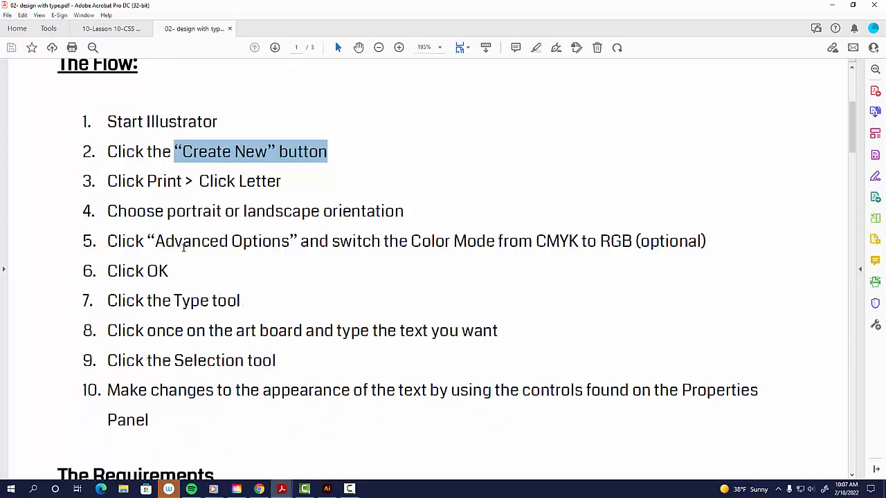
pyautogui.moveTo(166, 211); pyautogui.dragTo(186, 355)
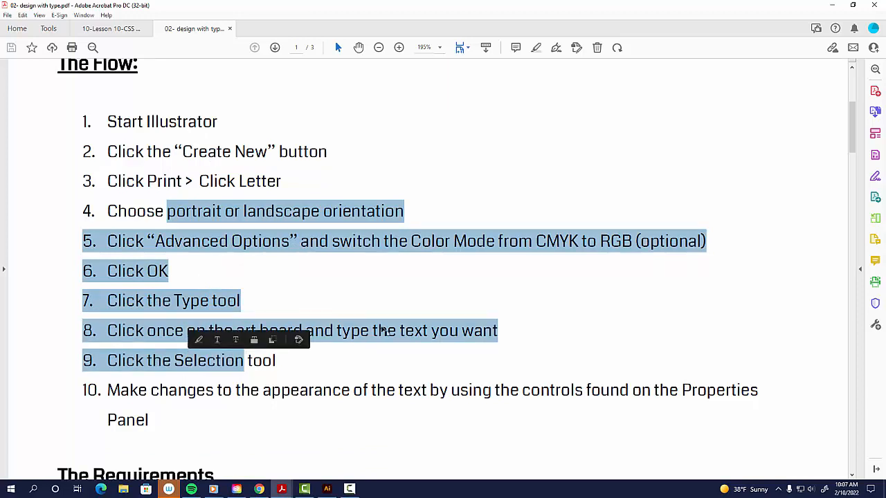
# Go to The Requirements section and highlight the start of the first requirement about packing the page.
pyautogui.scroll(-3, 417, 311)
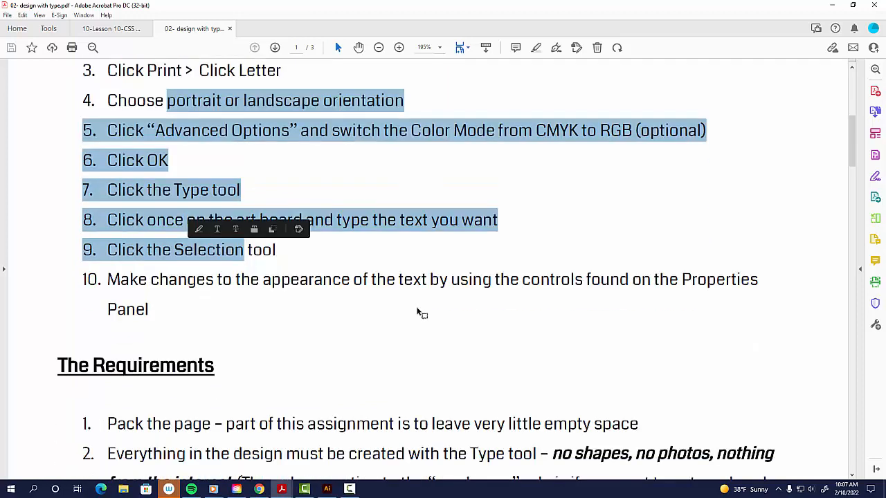
pyautogui.scroll(-5, 417, 312)
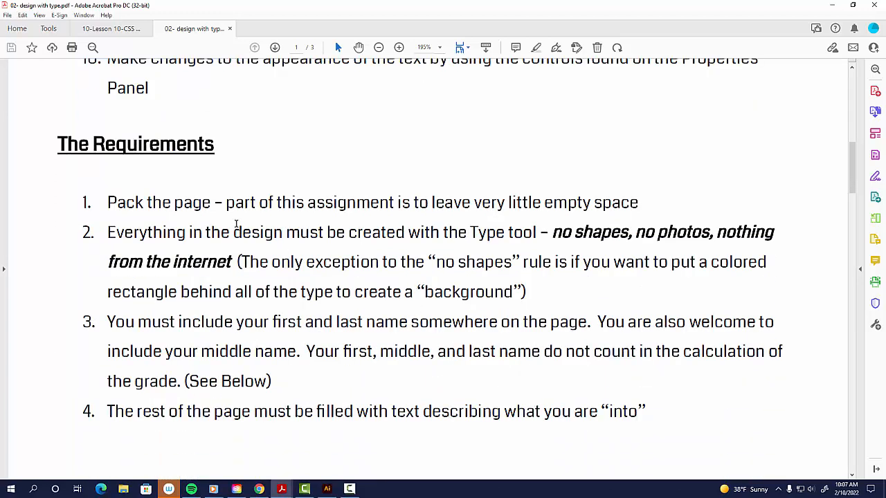
pyautogui.moveTo(124, 203); pyautogui.dragTo(393, 203)
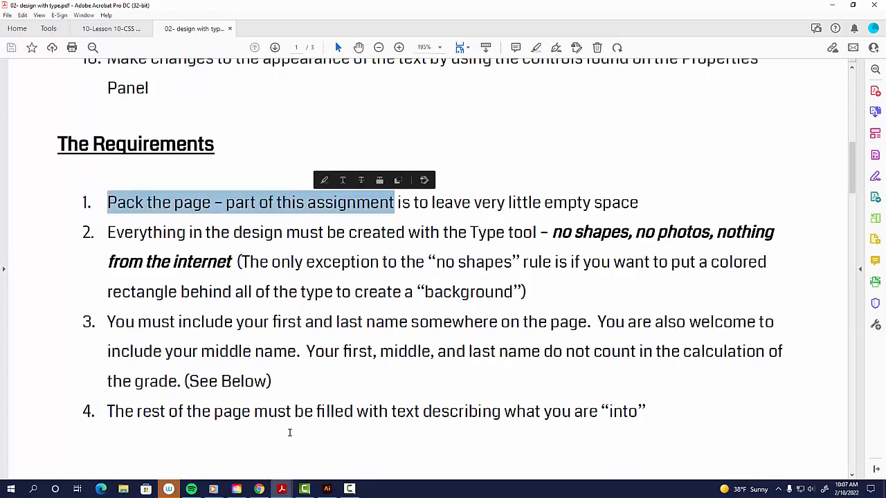
# Switch to Illustrator, deselect the artwork in 02-textdemo.ai to examine how the sample fills its page, and return to the assignment PDF.
pyautogui.click(326, 489)
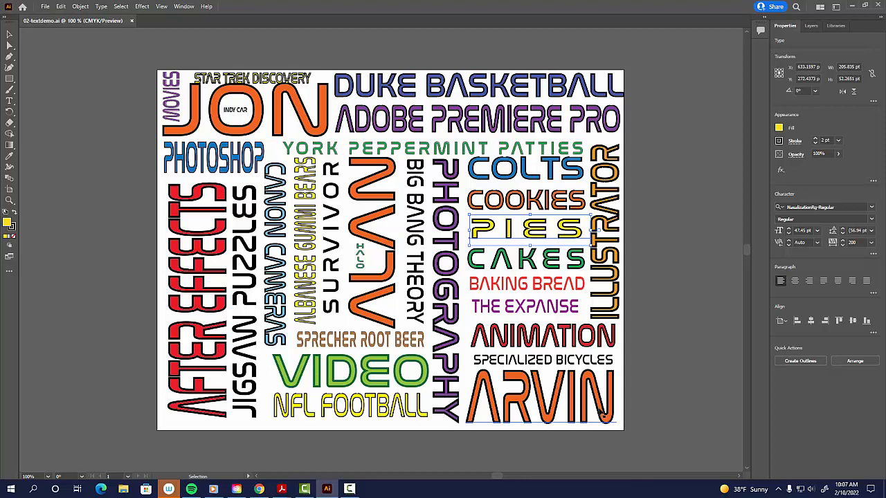
pyautogui.click(651, 286)
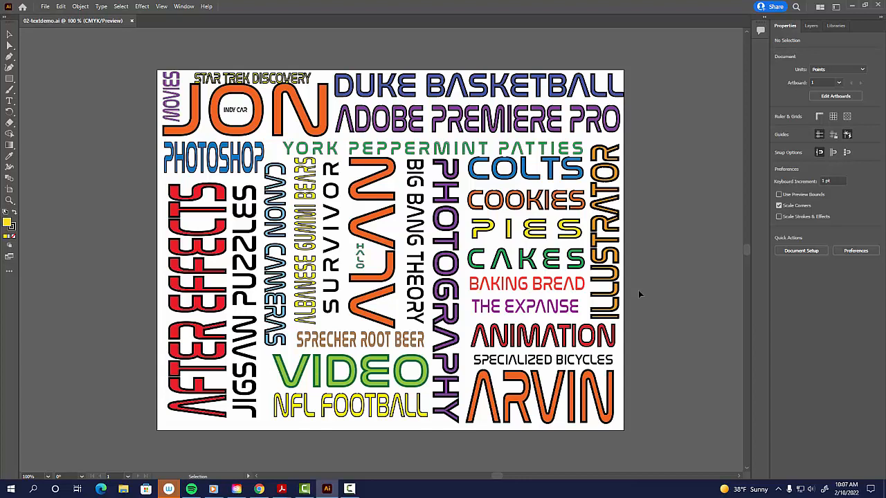
pyautogui.hotkey('alt', 'Tab')
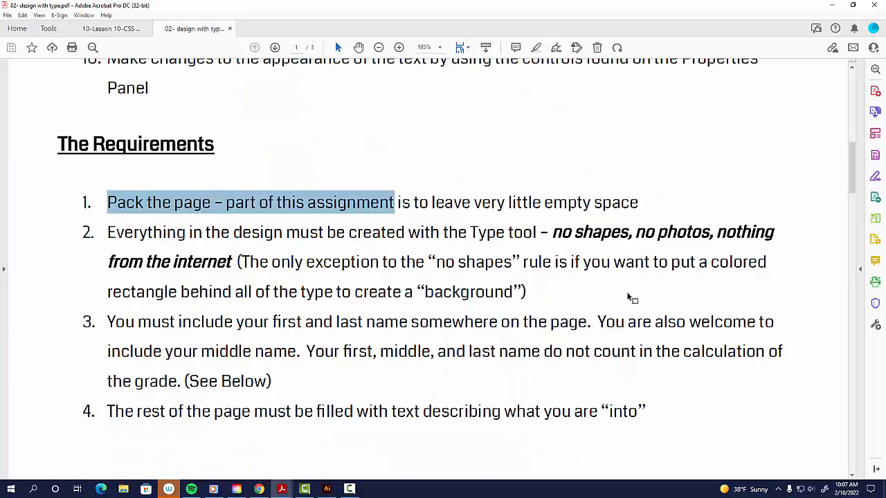
# Examine the first two requirements, highlighting "Pack the page", the ban on photos and internet content, and the "no shapes" exception.
pyautogui.click(361, 284)
pyautogui.click(110, 202)
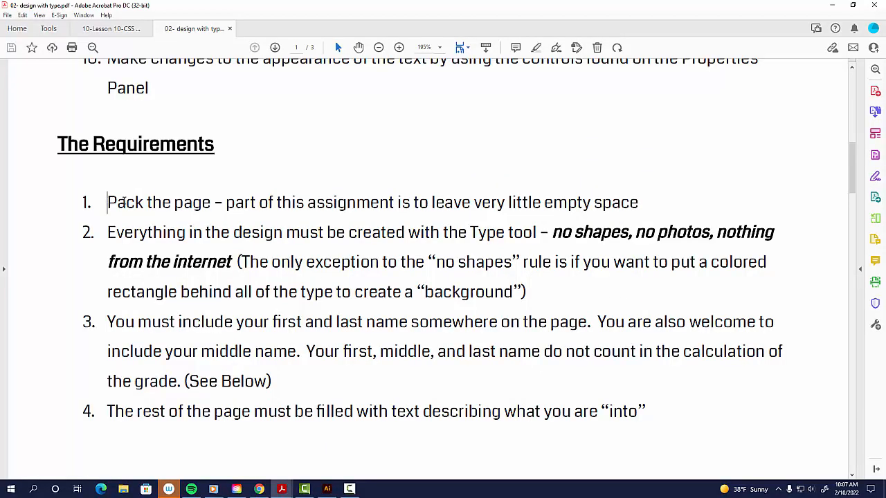
pyautogui.moveTo(123, 202); pyautogui.dragTo(211, 202)
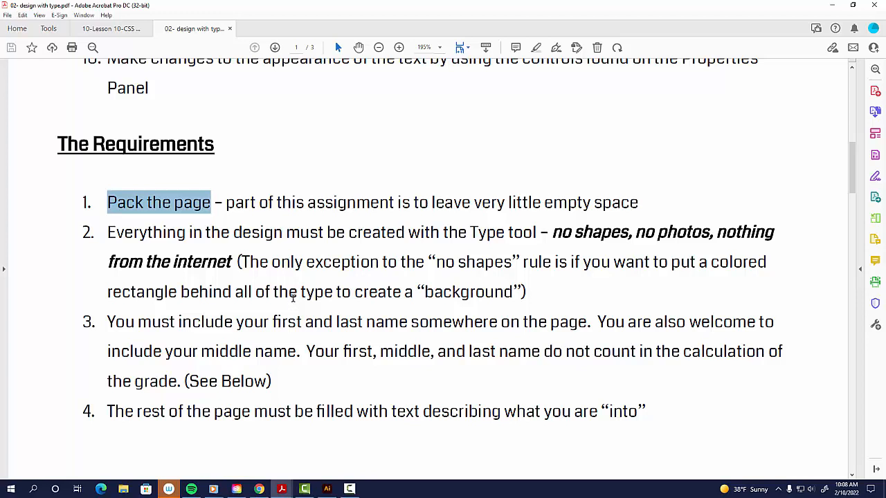
pyautogui.moveTo(106, 233); pyautogui.dragTo(685, 233)
pyautogui.click(591, 255)
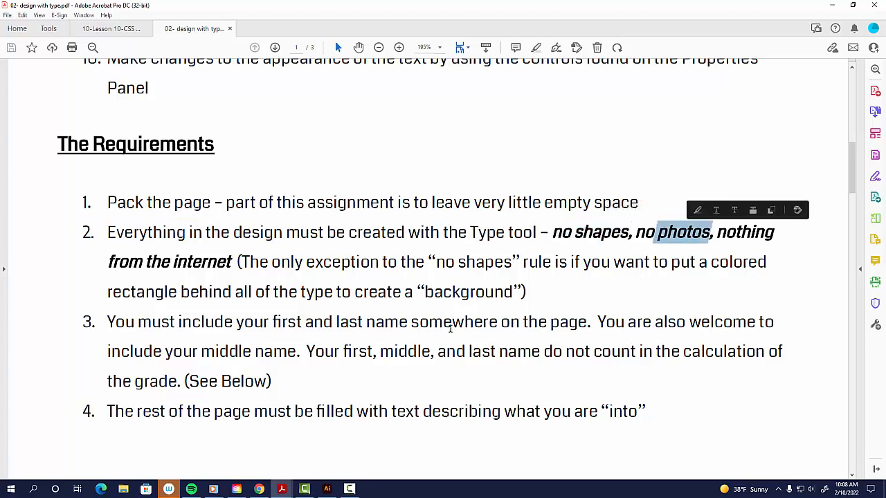
pyautogui.moveTo(129, 258); pyautogui.dragTo(190, 259)
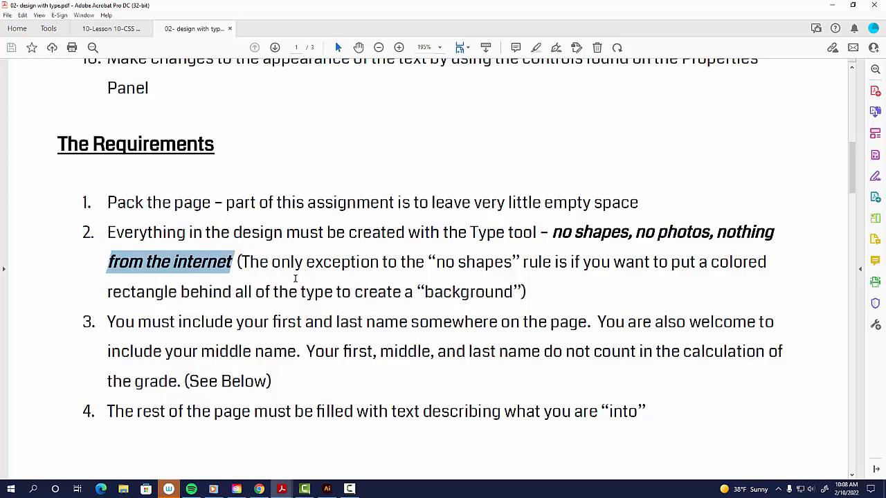
pyautogui.moveTo(271, 263); pyautogui.dragTo(380, 263)
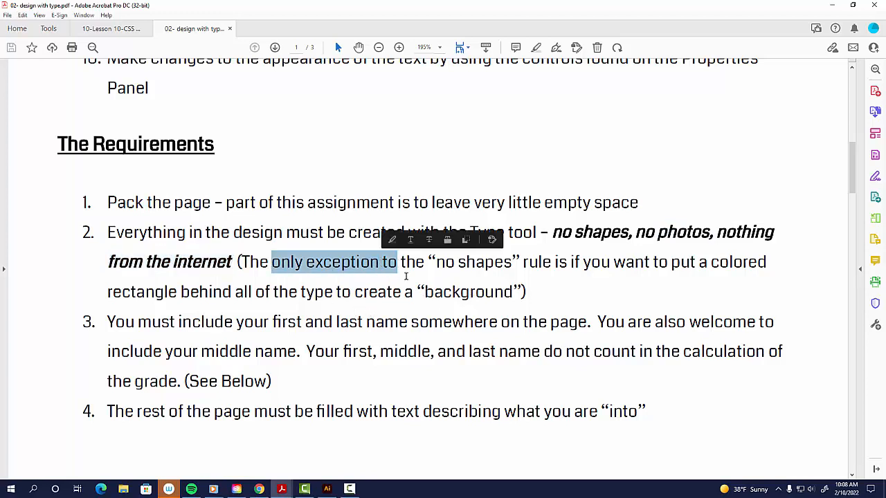
pyautogui.moveTo(435, 263); pyautogui.dragTo(519, 263)
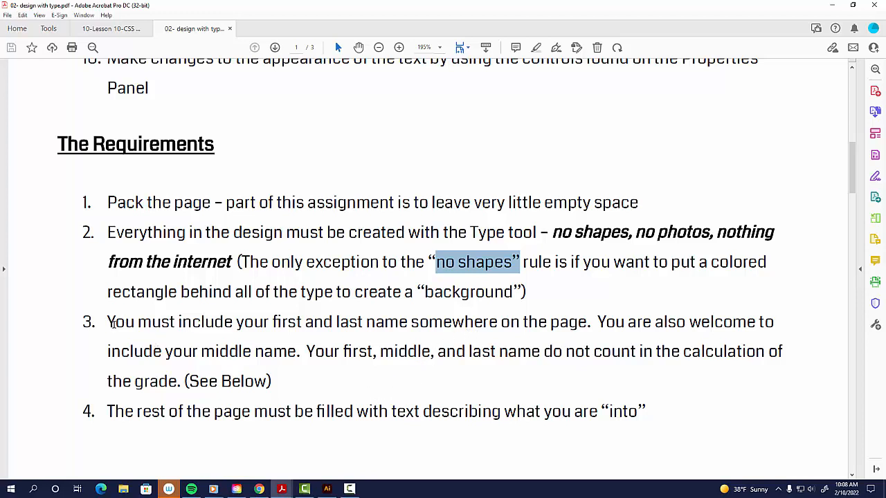
# Examine requirements 3 and 4, highlighting the wording on first, middle and last names, grading, and filling the rest of the page with text.
pyautogui.moveTo(109, 322); pyautogui.dragTo(383, 323)
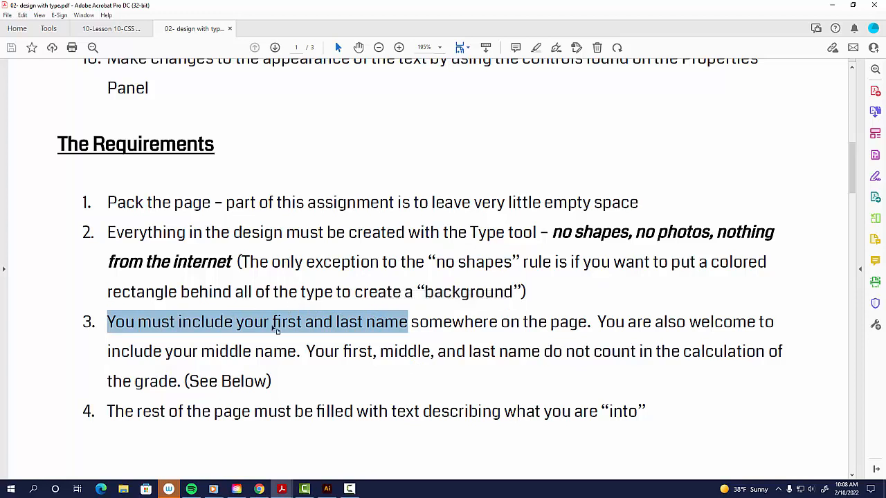
pyautogui.click(196, 352)
pyautogui.moveTo(199, 352); pyautogui.dragTo(299, 353)
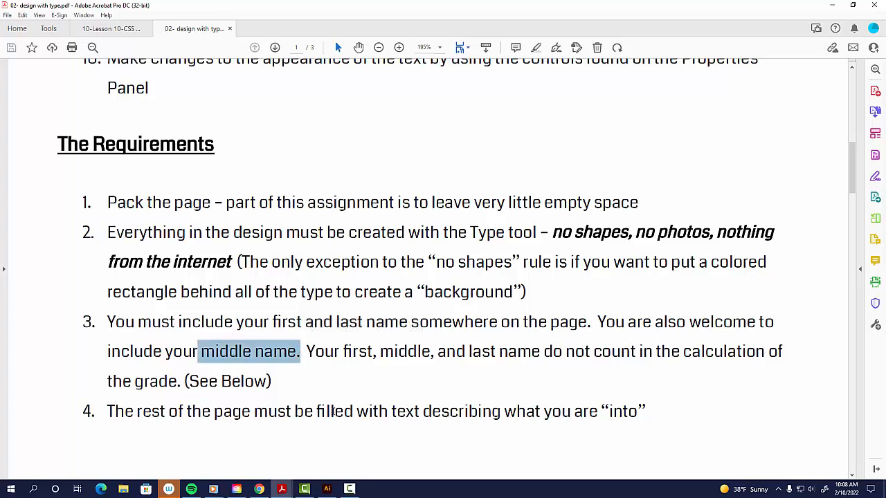
pyautogui.moveTo(342, 351); pyautogui.dragTo(403, 355)
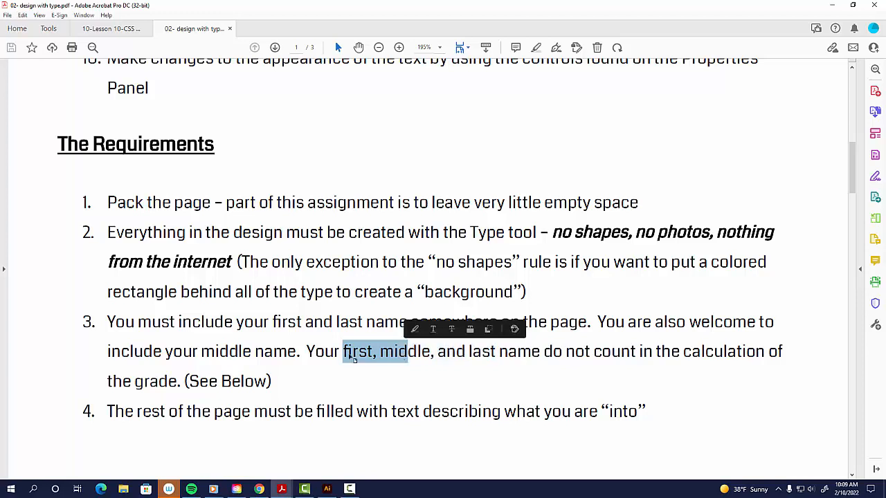
pyautogui.click(351, 353)
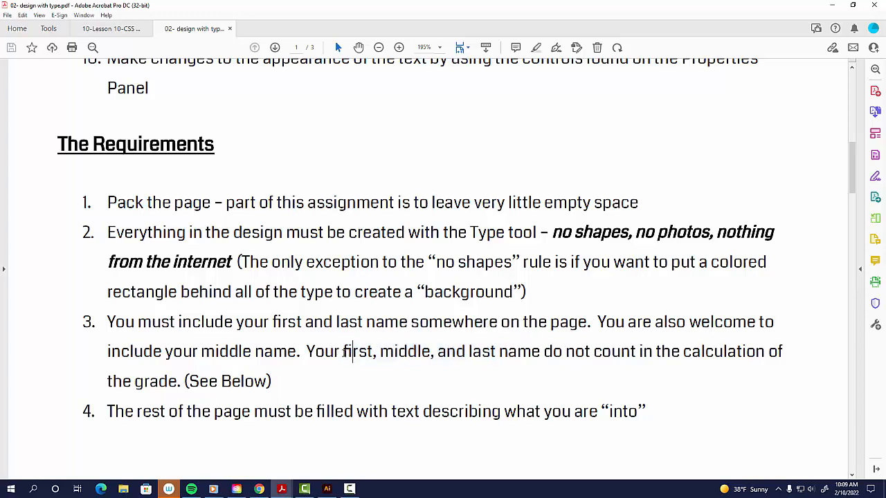
pyautogui.moveTo(348, 354); pyautogui.dragTo(503, 353)
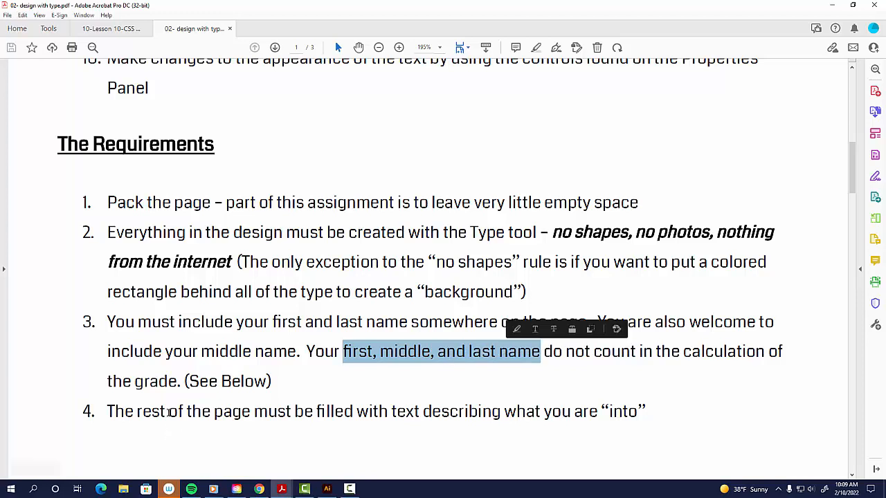
pyautogui.moveTo(131, 381); pyautogui.dragTo(186, 381)
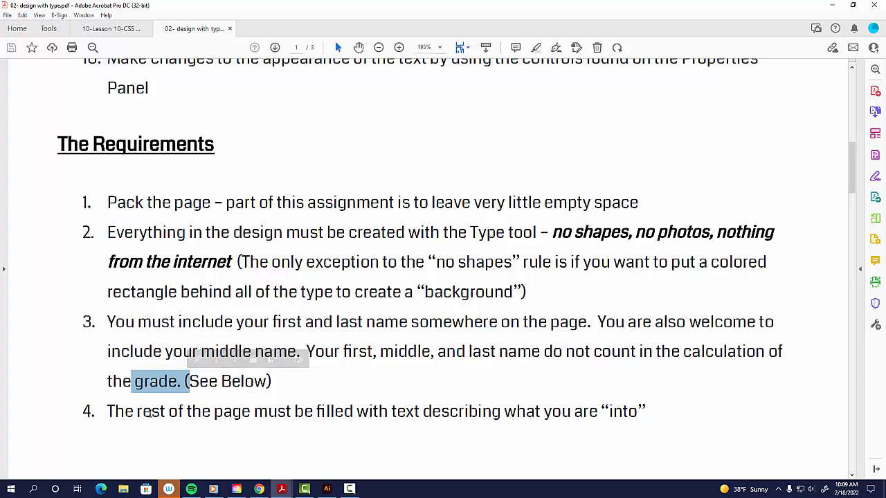
pyautogui.moveTo(137, 412); pyautogui.dragTo(501, 412)
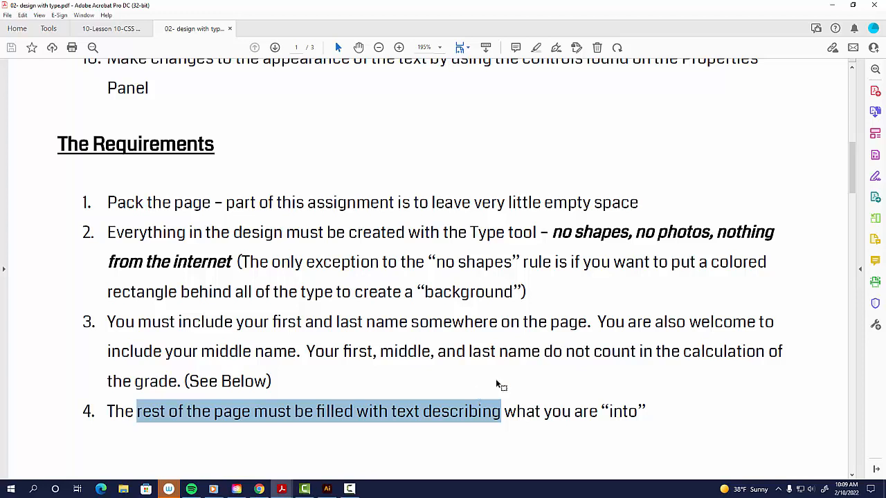
# Go to The Options section and highlight the wording on using as many different colors and fonts as you wish.
pyautogui.scroll(-3, 498, 377)
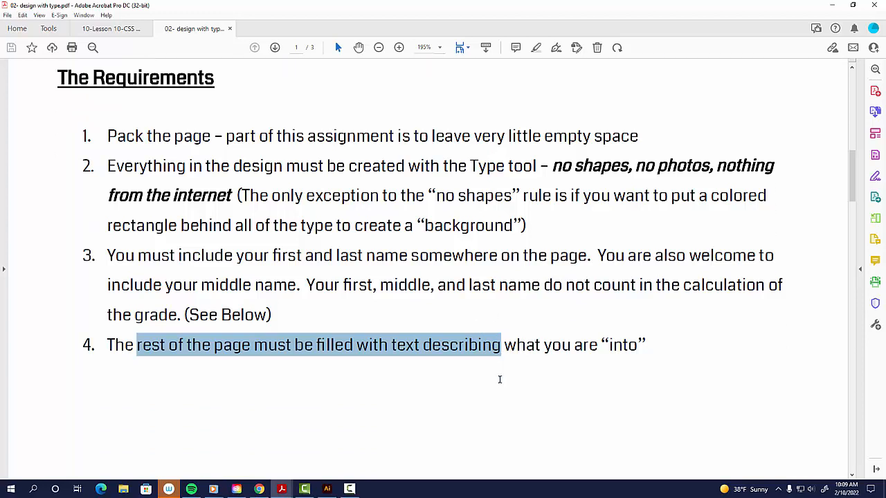
pyautogui.scroll(-1, 499, 378)
pyautogui.scroll(-15, 500, 382)
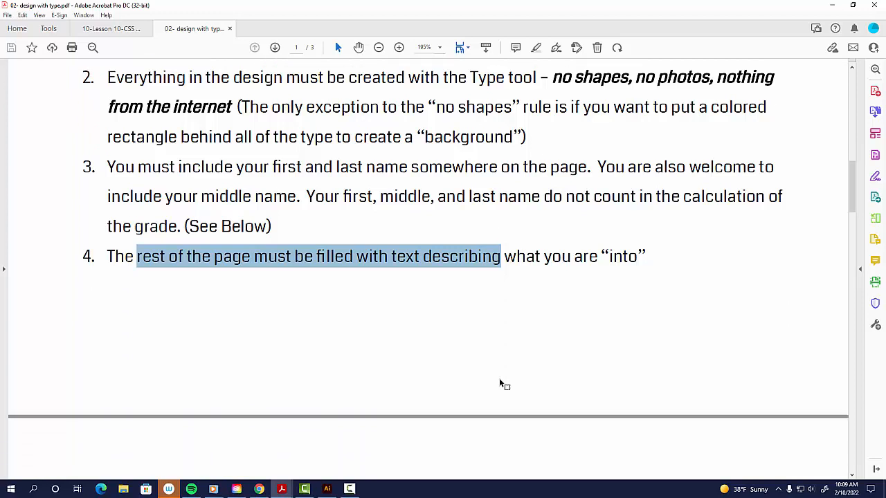
pyautogui.scroll(-4, 500, 383)
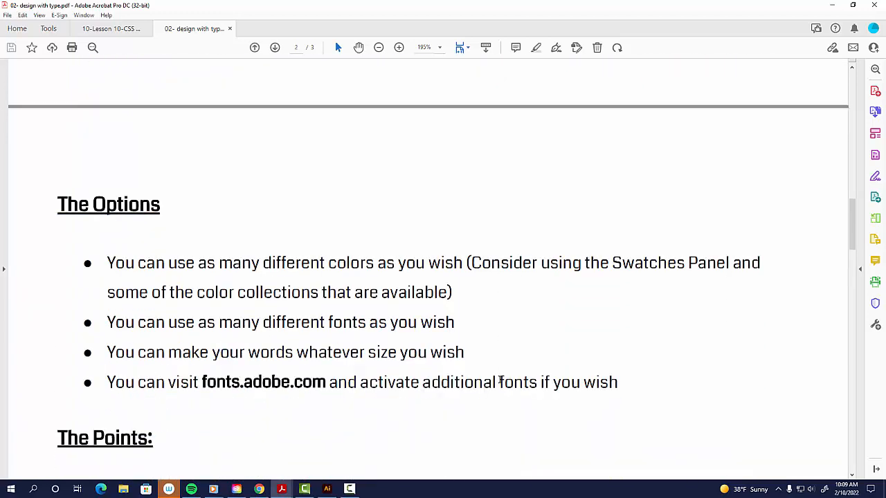
pyautogui.scroll(-2, 489, 346)
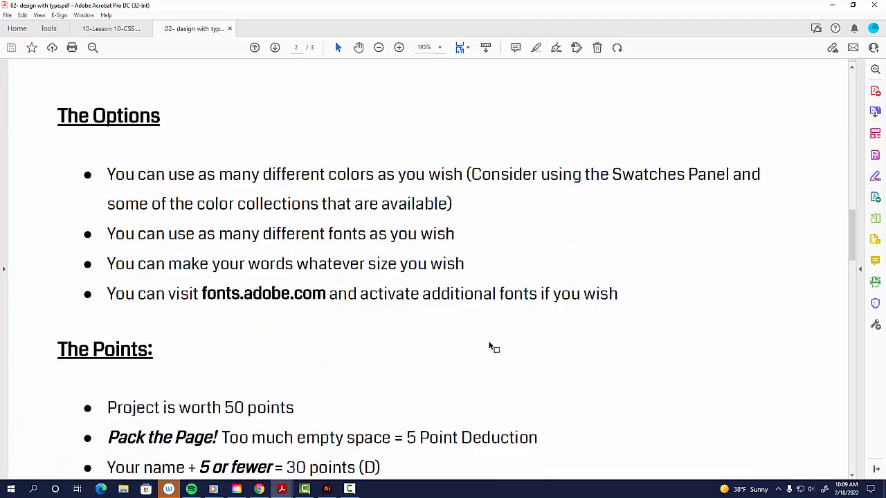
pyautogui.scroll(-1, 133, 211)
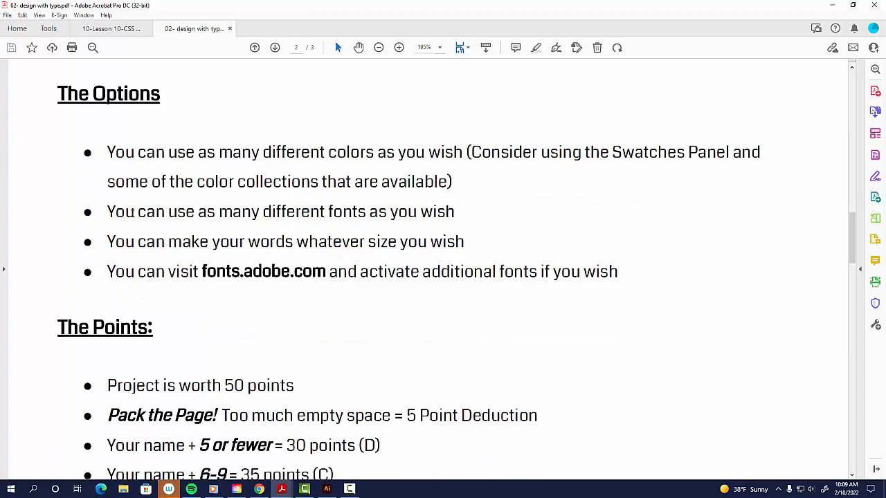
pyautogui.moveTo(139, 152); pyautogui.dragTo(460, 151)
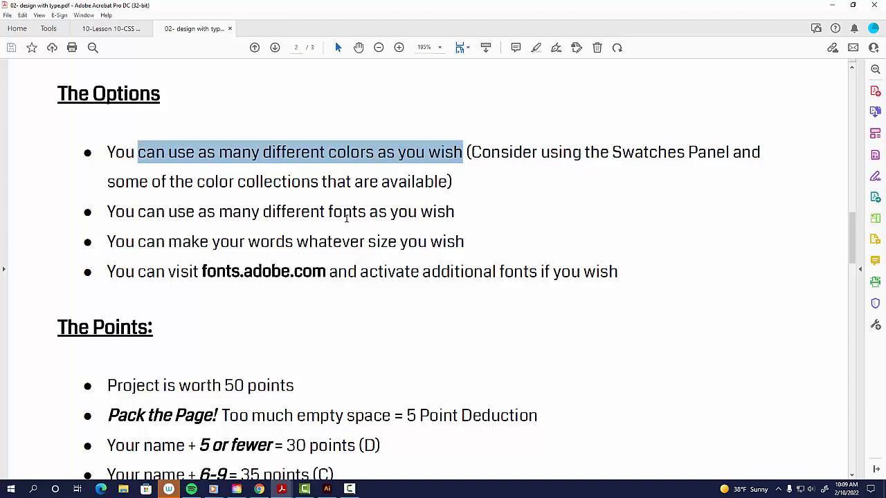
pyautogui.click(153, 215)
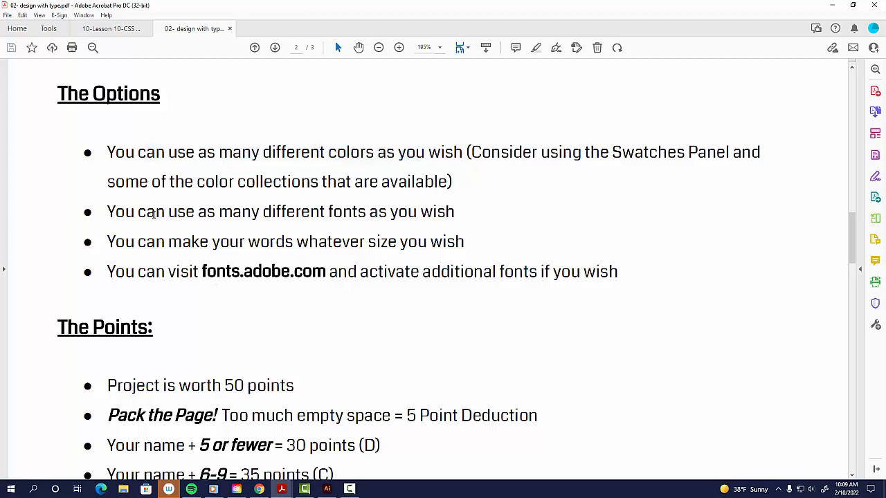
pyautogui.moveTo(154, 216); pyautogui.dragTo(392, 213)
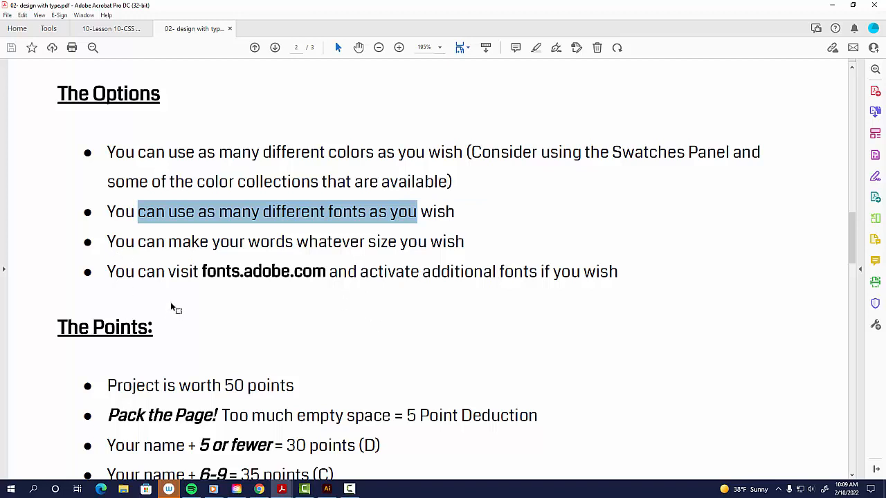
# Examine the last two options, highlighting the wording on word size, visiting fonts.adobe.com, and "activate additional fonts".
pyautogui.moveTo(139, 242); pyautogui.dragTo(417, 244)
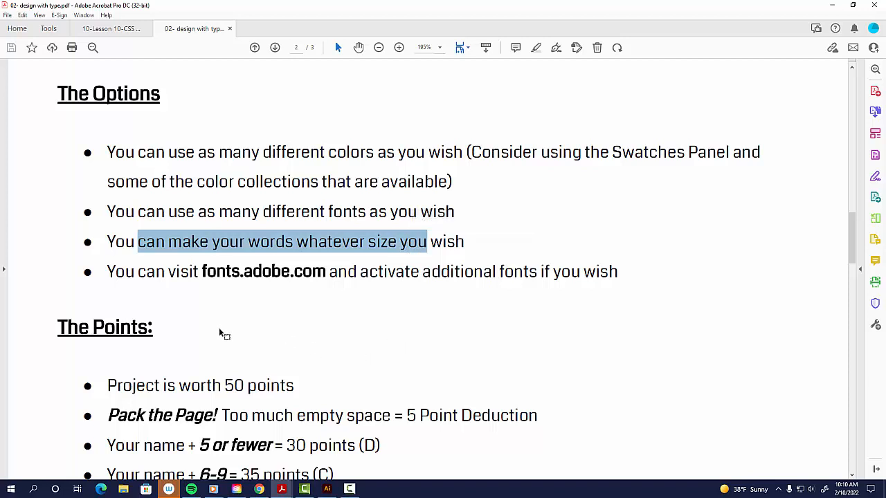
pyautogui.moveTo(138, 271); pyautogui.dragTo(495, 271)
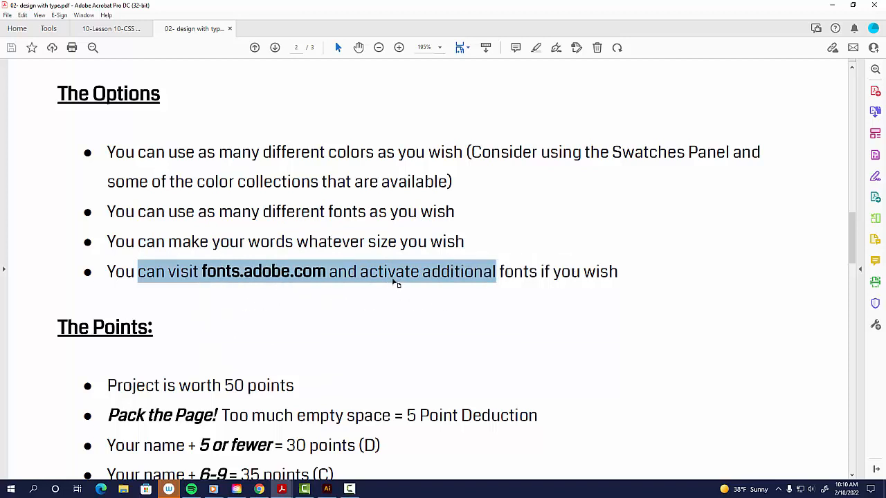
pyautogui.click(361, 276)
pyautogui.moveTo(361, 275); pyautogui.dragTo(537, 272)
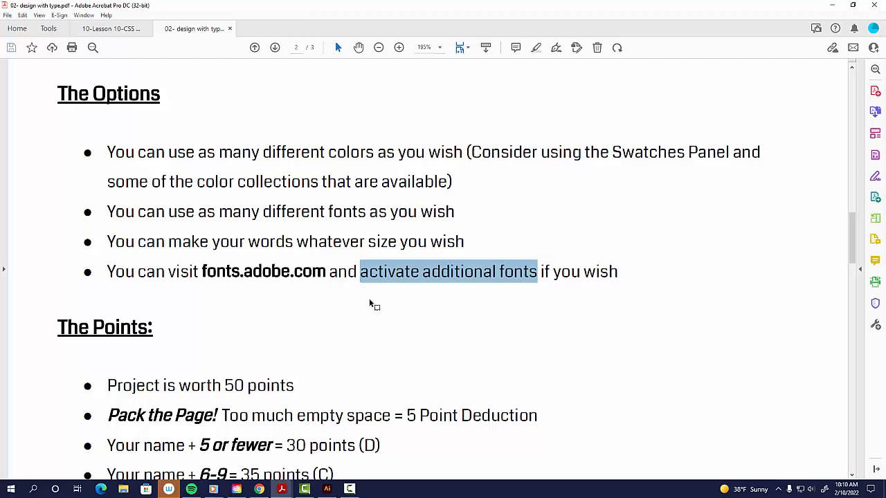
# Go to The Points section and highlight "Project is worth 50 points" and the "5 Point Deduction" in the Pack the Page rule.
pyautogui.scroll(-3, 371, 305)
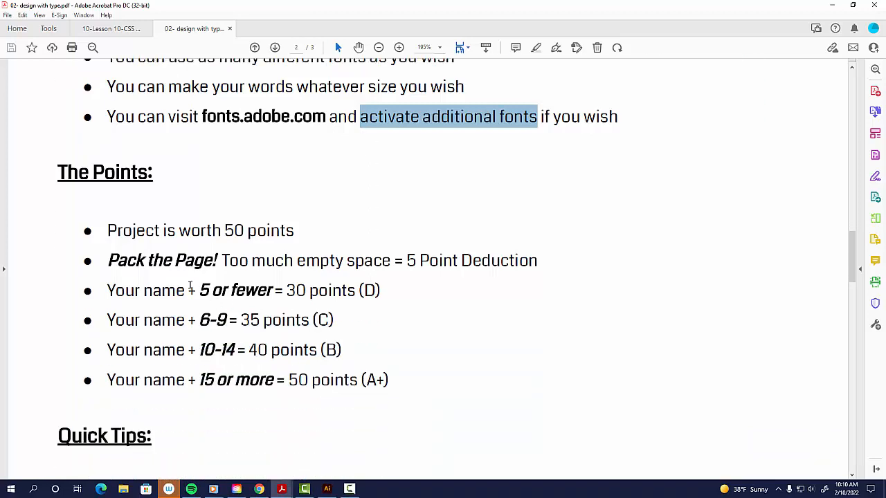
pyautogui.moveTo(109, 231); pyautogui.dragTo(279, 233)
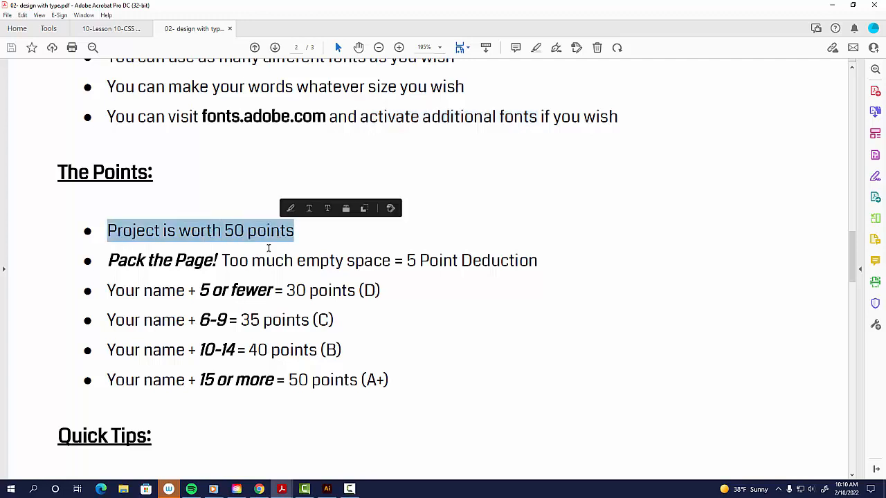
pyautogui.moveTo(145, 261); pyautogui.dragTo(245, 264)
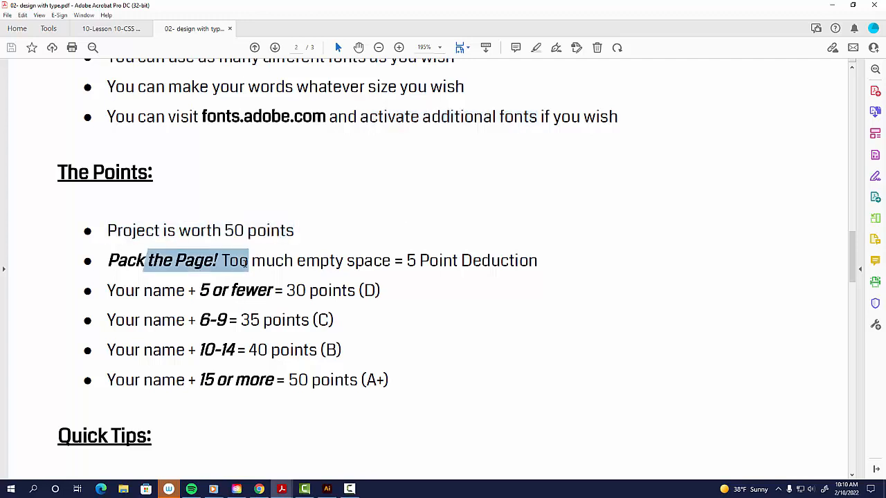
pyautogui.click(409, 261)
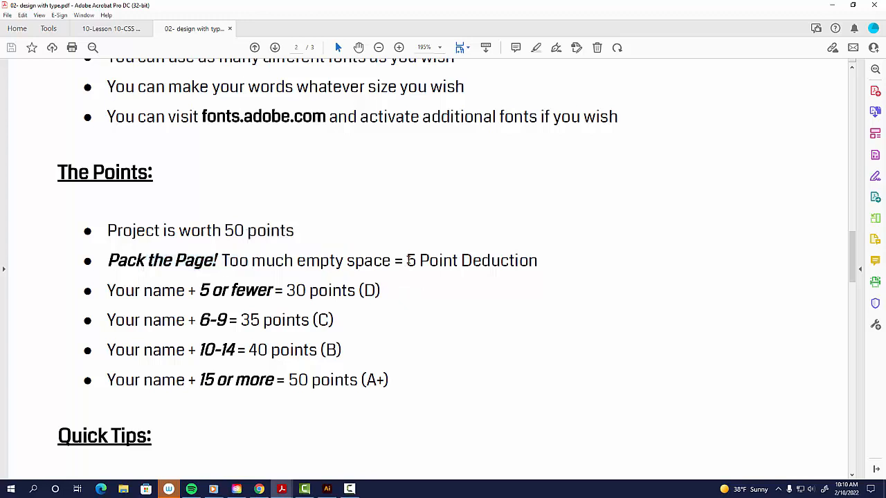
pyautogui.moveTo(410, 260); pyautogui.dragTo(537, 261)
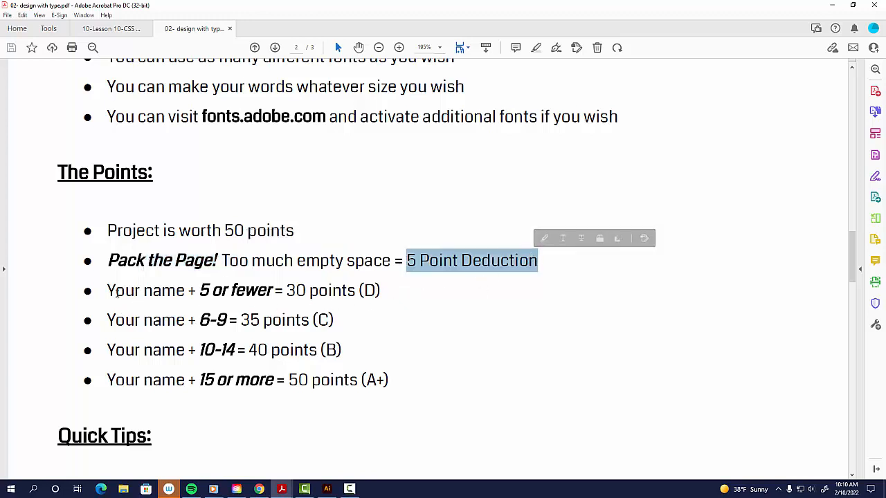
# Examine the "5 or fewer" and "6-9" grading tiers, highlighting the "Your name" wording and each tier's point value.
pyautogui.moveTo(108, 291); pyautogui.dragTo(185, 291)
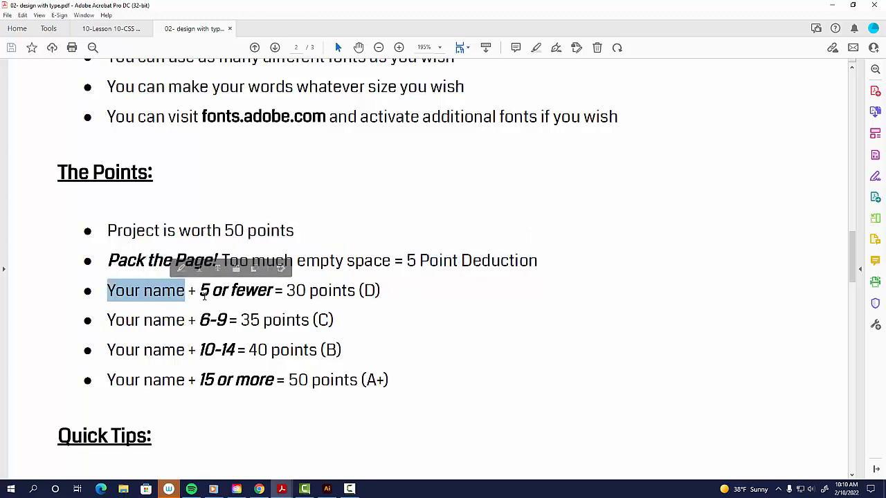
pyautogui.moveTo(212, 291); pyautogui.dragTo(283, 291)
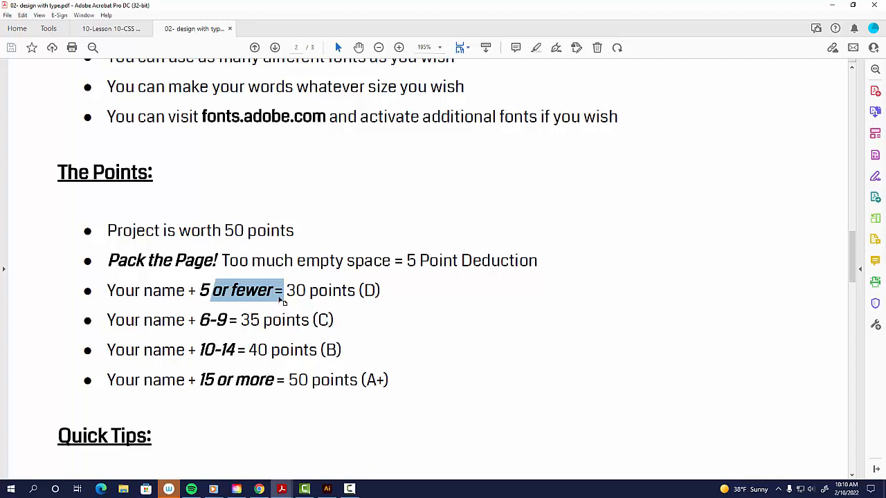
pyautogui.click(291, 290)
pyautogui.moveTo(287, 290); pyautogui.dragTo(355, 290)
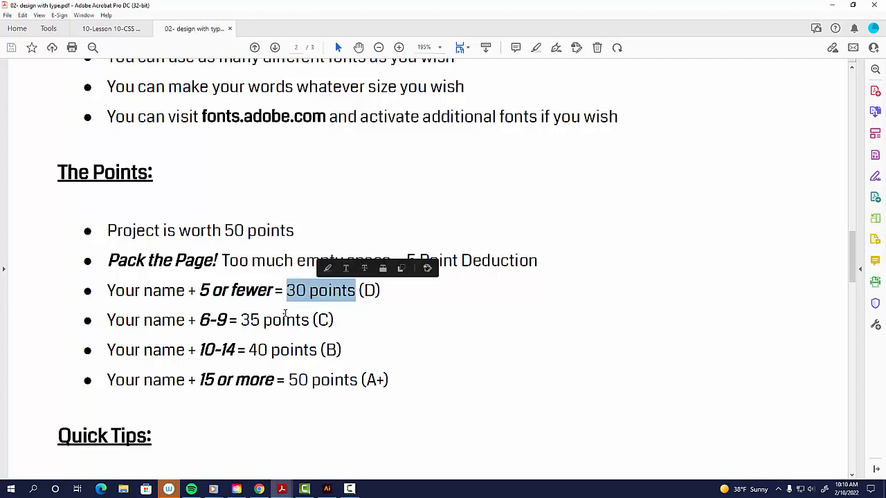
pyautogui.moveTo(119, 322); pyautogui.dragTo(172, 321)
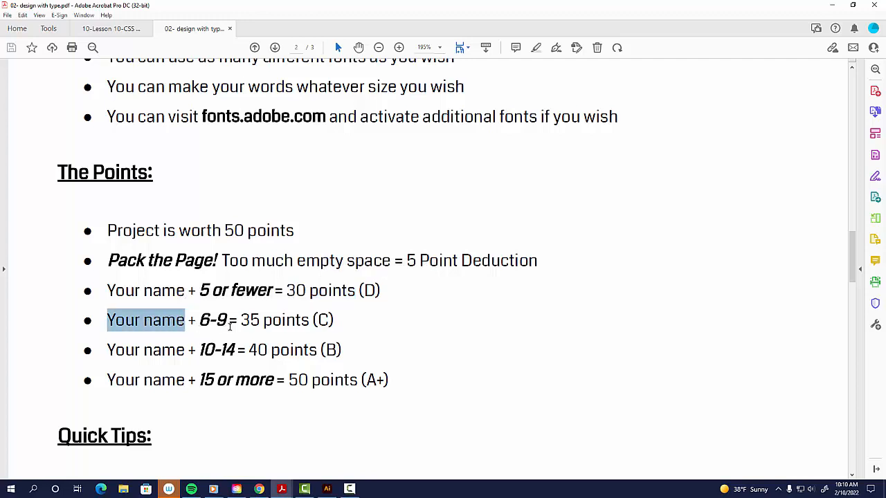
pyautogui.moveTo(235, 321); pyautogui.dragTo(259, 321)
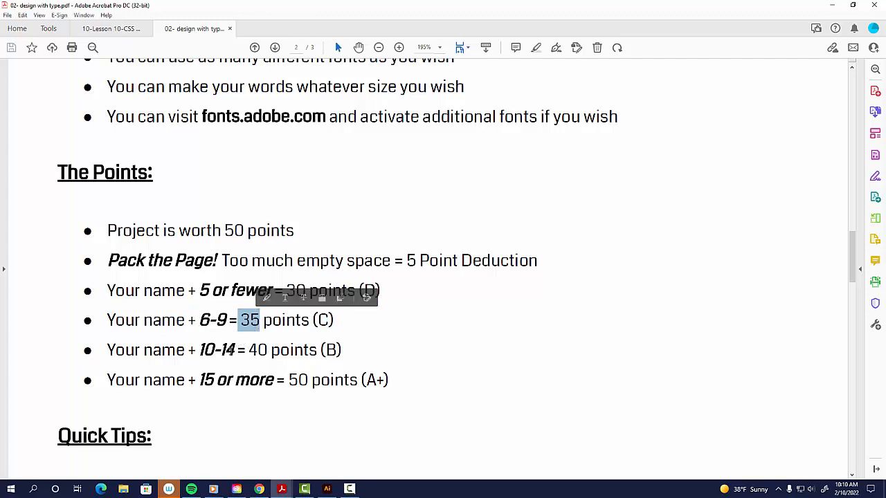
# Examine the "10-14" and "15 or more" grading tiers, highlighting parts of each condition and its point value.
pyautogui.moveTo(107, 351); pyautogui.dragTo(185, 352)
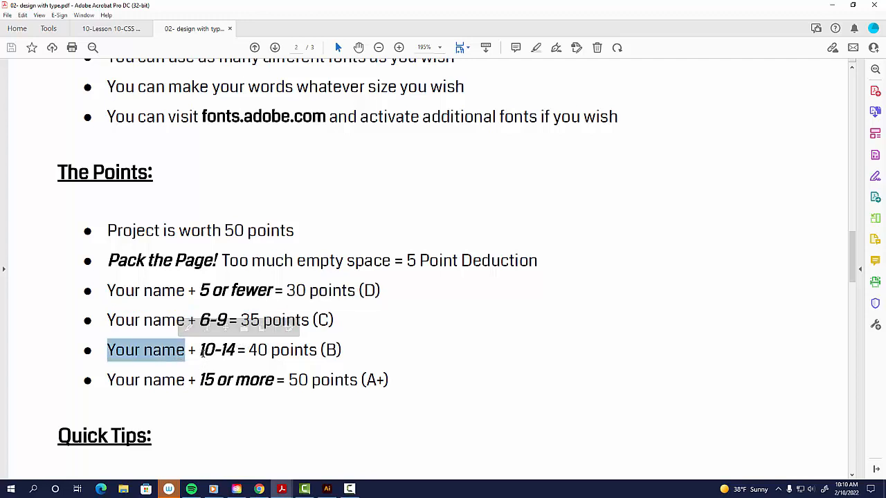
pyautogui.moveTo(248, 350); pyautogui.dragTo(268, 351)
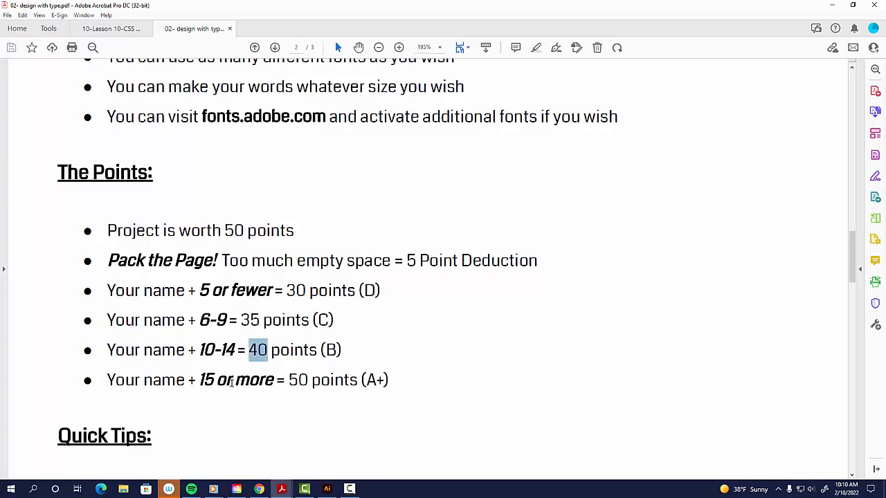
pyautogui.moveTo(109, 382); pyautogui.dragTo(214, 382)
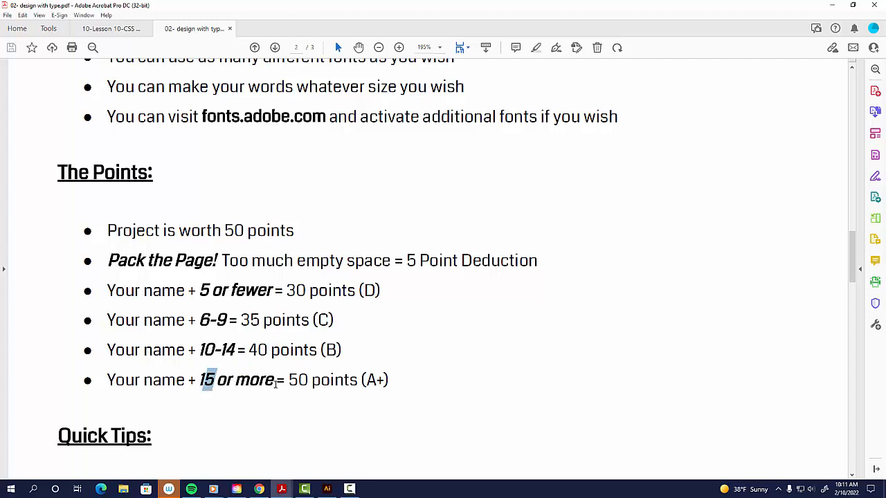
pyautogui.moveTo(289, 383); pyautogui.dragTo(359, 382)
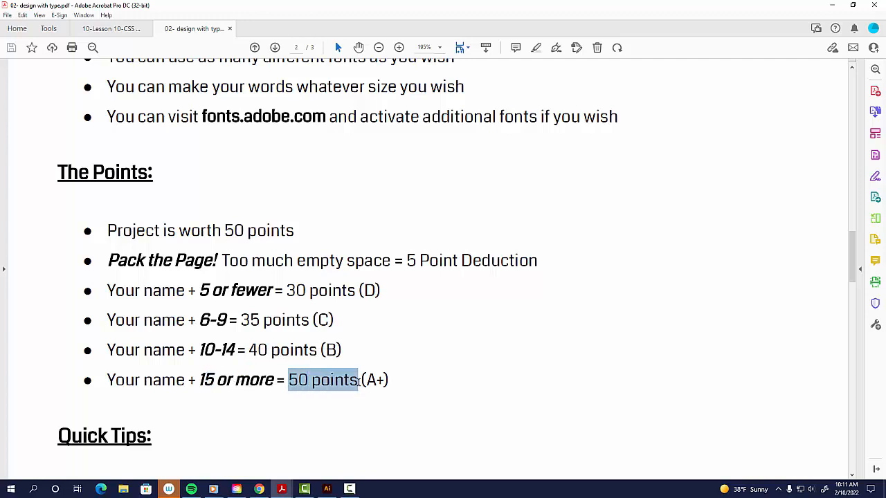
# Examine the seven Quick Tips on creating, sizing, rotating, styling and copying text and adding custom swatches.
pyautogui.scroll(-5, 359, 382)
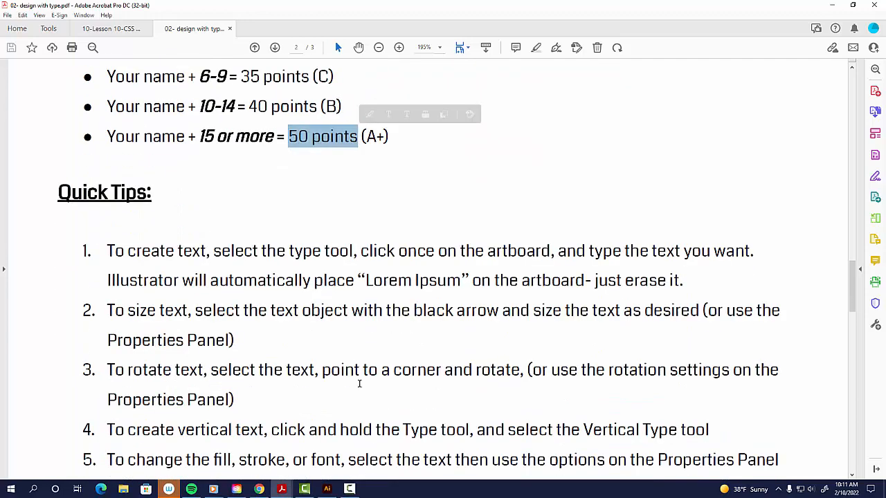
pyautogui.scroll(-4, 359, 384)
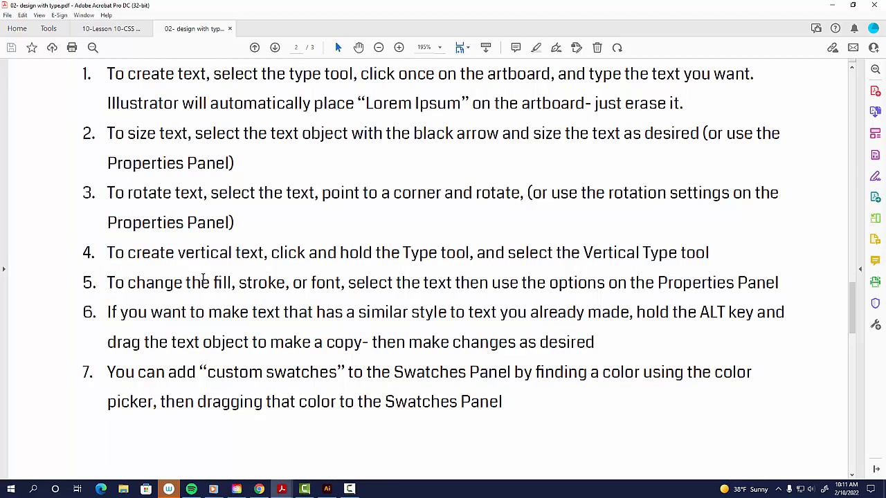
pyautogui.scroll(-3, 203, 278)
pyautogui.scroll(3, 204, 284)
pyautogui.scroll(-1, 204, 285)
pyautogui.scroll(2, 203, 288)
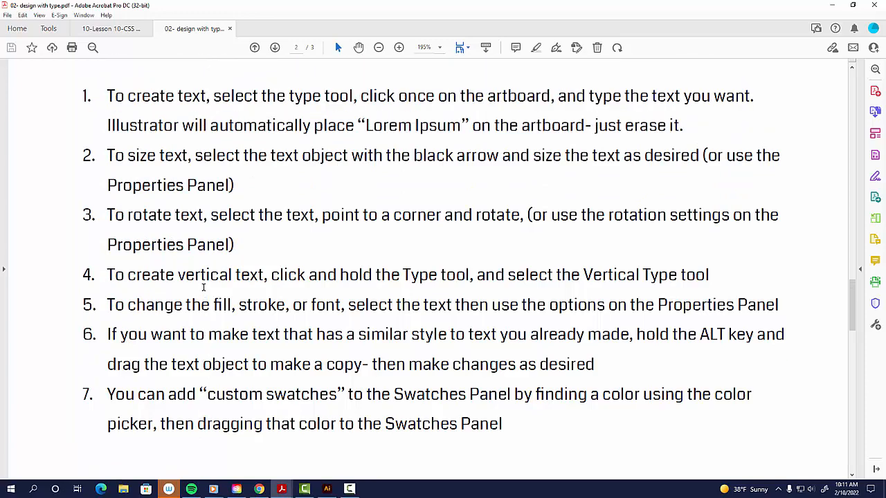
# Go to the Saving section and highlight its instructions from saving the work through the second OK, then clear the highlight.
pyautogui.scroll(-7, 203, 289)
pyautogui.scroll(-5, 205, 300)
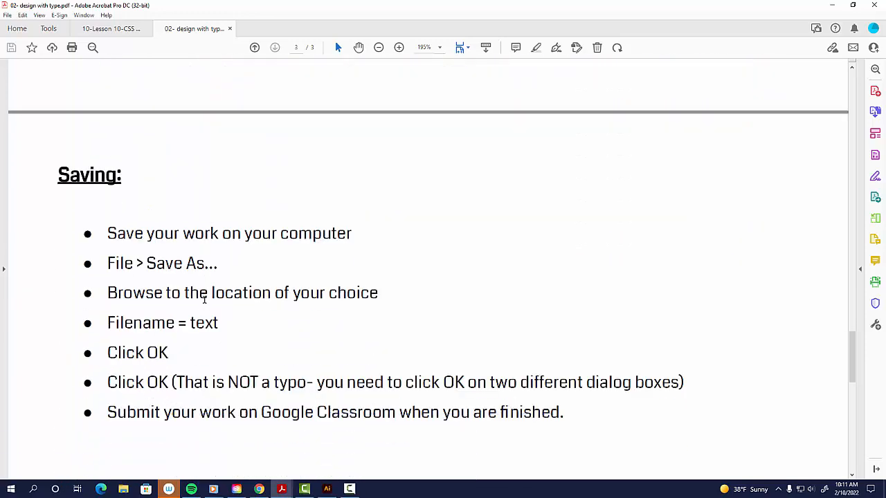
pyautogui.moveTo(170, 219); pyautogui.dragTo(235, 373)
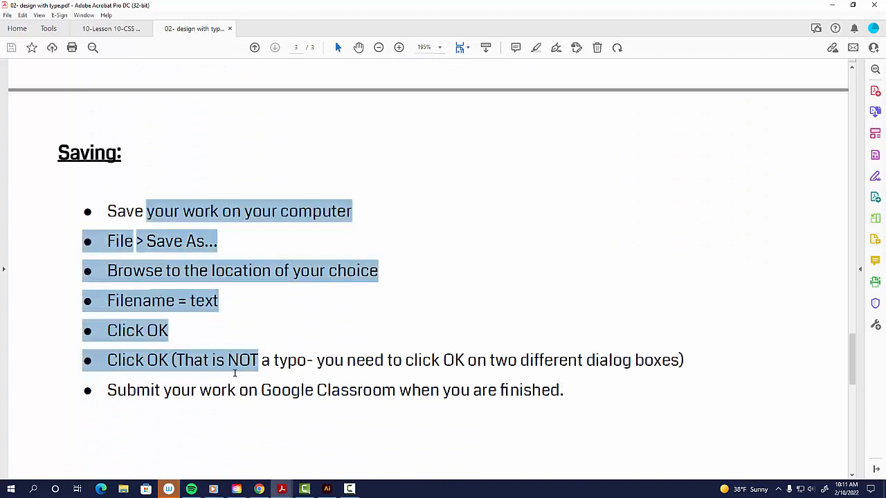
pyautogui.click(436, 341)
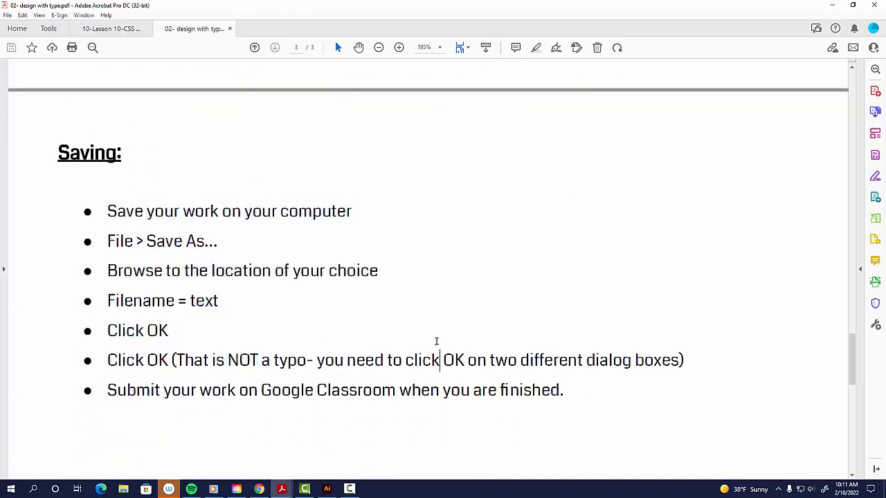
pyautogui.scroll(-6, 435, 342)
pyautogui.scroll(3, 437, 346)
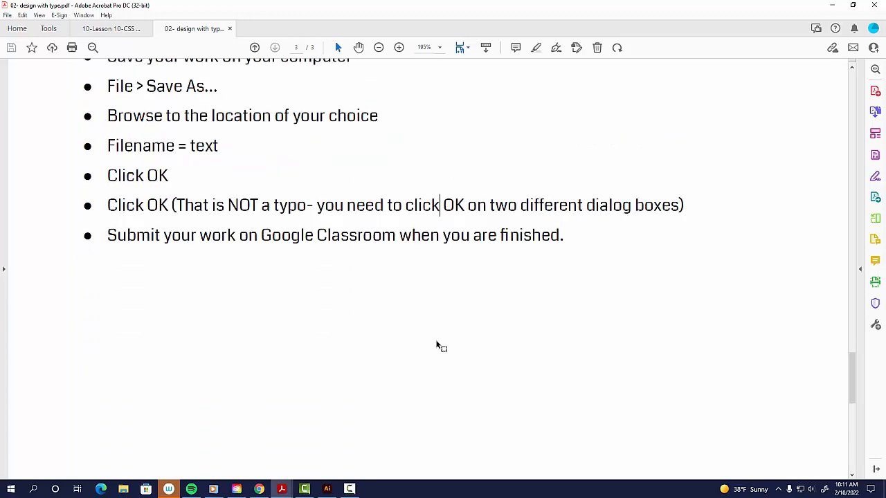
pyautogui.scroll(5, 436, 346)
# Switch to Illustrator to view the sample design, close Illustrator, and minimize the assignment PDF window.
pyautogui.click(327, 489)
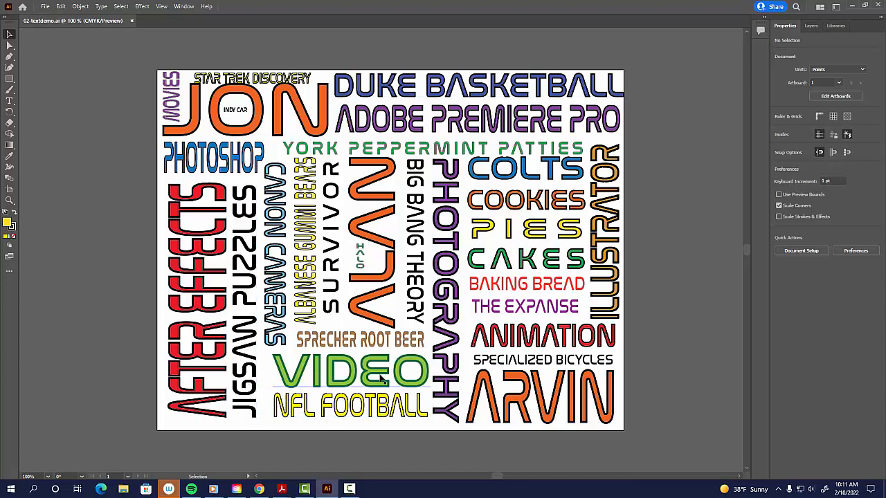
pyautogui.click(878, 5)
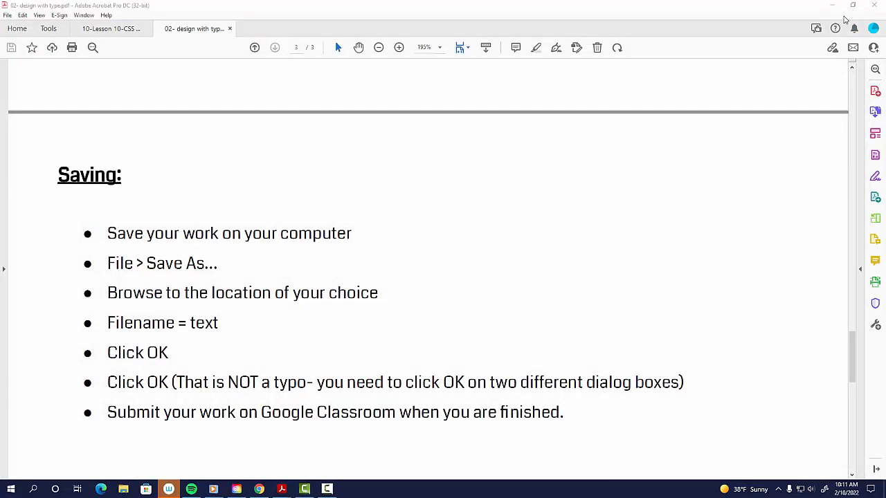
pyautogui.click(832, 5)
pyautogui.click(834, 7)
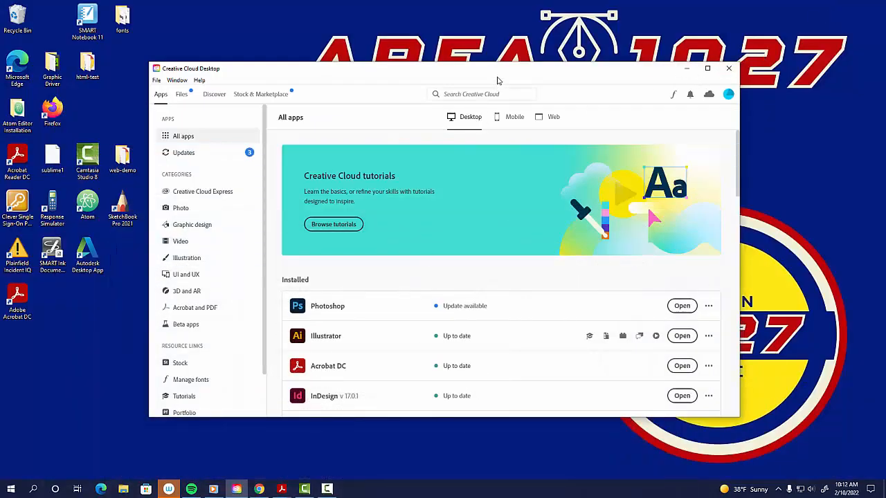
# Launch Illustrator from Creative Cloud Desktop and start a new file.
pyautogui.moveTo(499, 69); pyautogui.dragTo(466, 64)
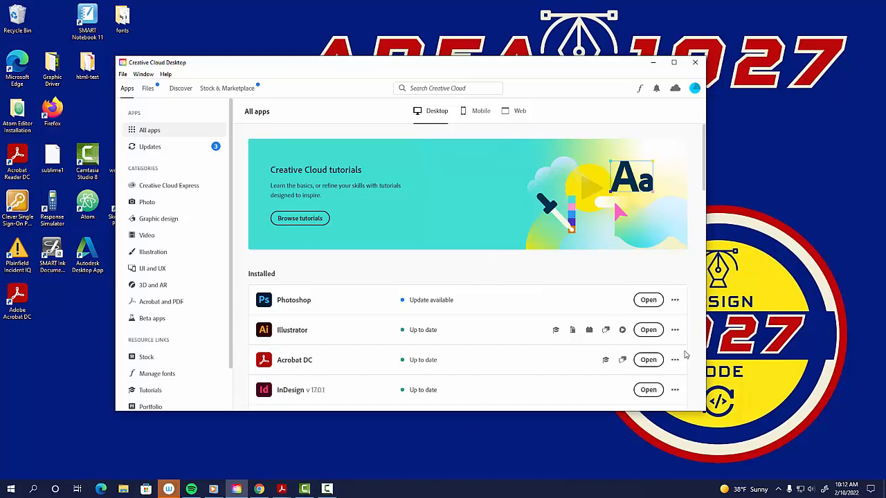
pyautogui.click(647, 330)
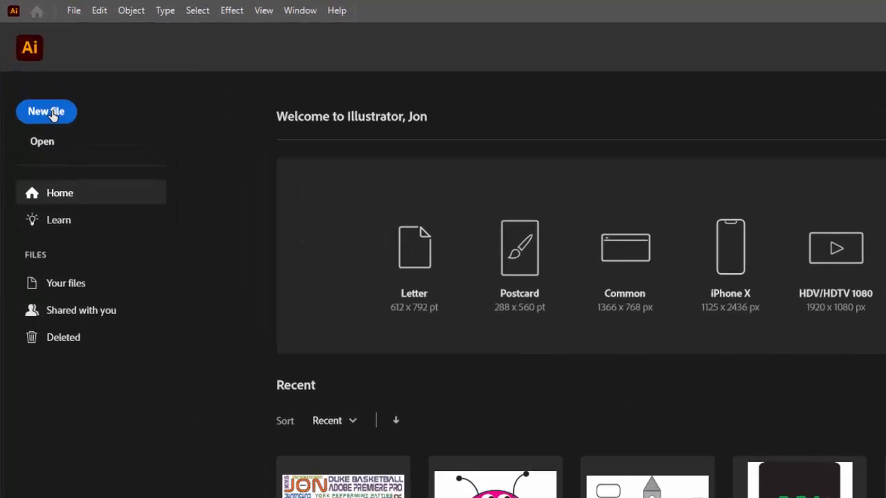
pyautogui.click(51, 115)
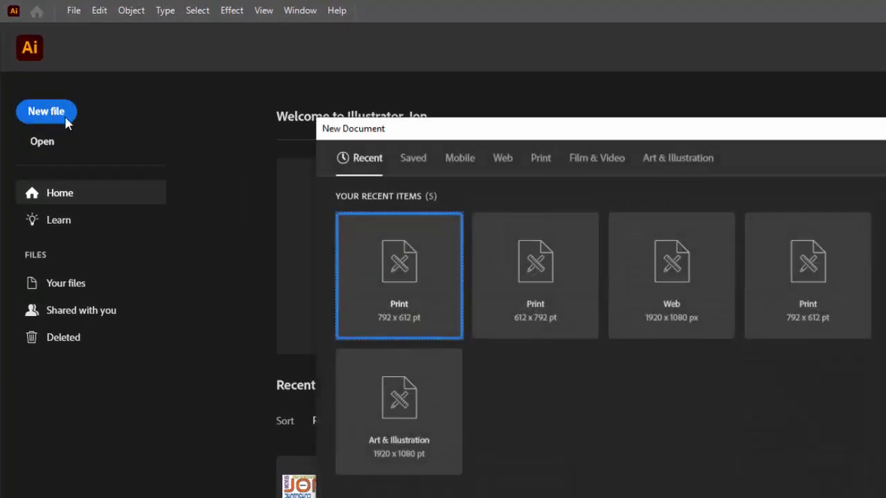
# Create a Print document from the Letter preset in landscape orientation, 792 x 612 pt, with the RGB Color mode.
pyautogui.click(541, 159)
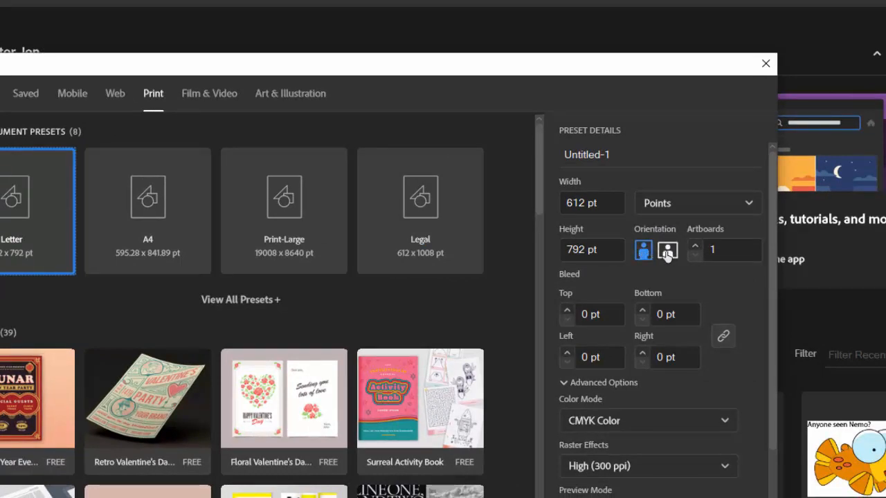
pyautogui.click(667, 252)
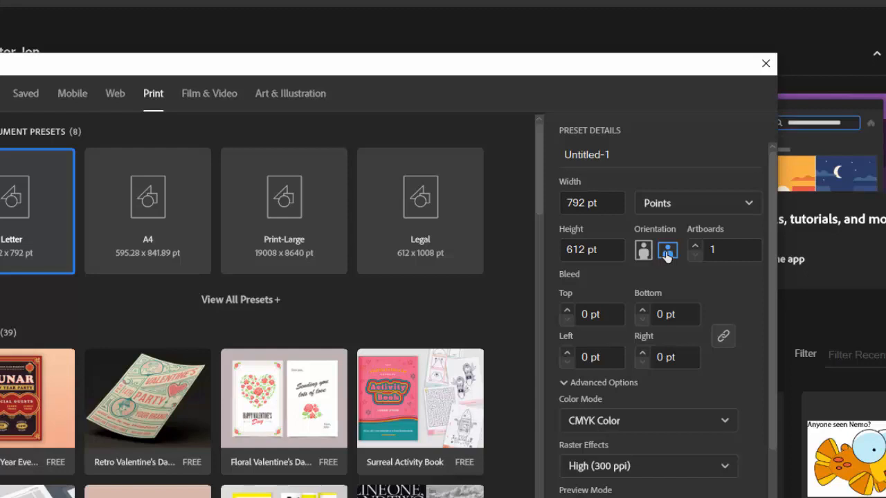
pyautogui.click(642, 251)
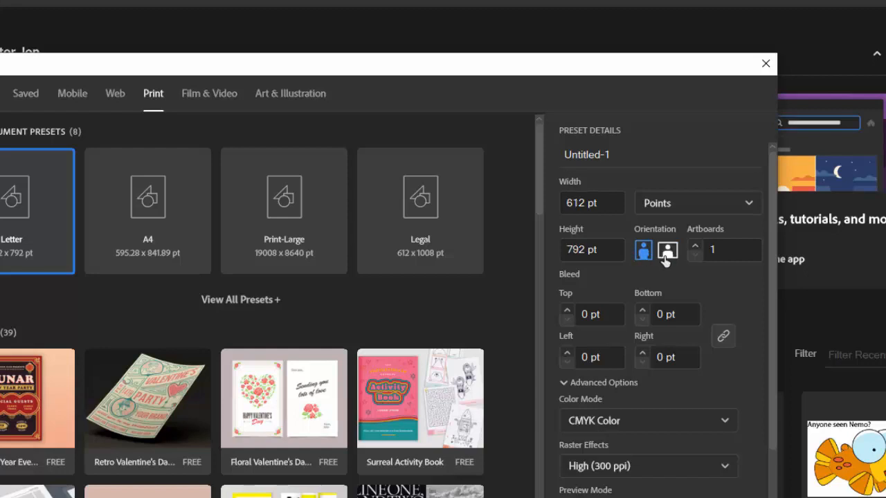
pyautogui.click(665, 257)
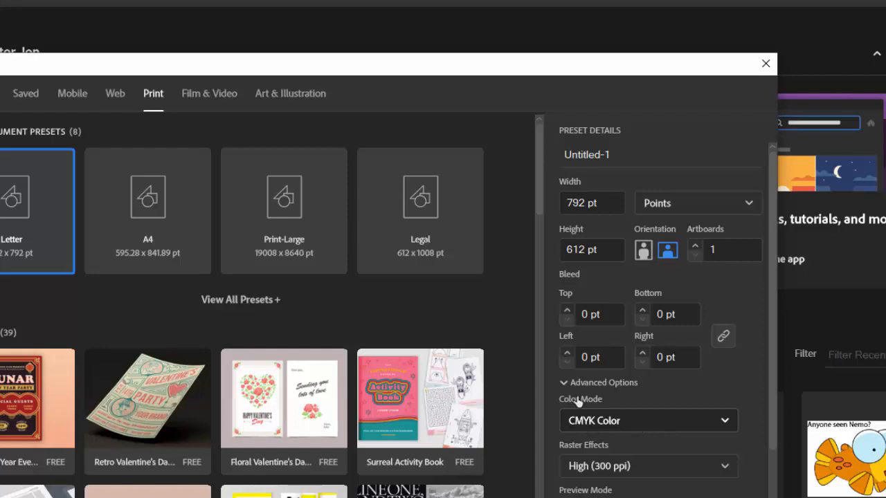
pyautogui.click(589, 427)
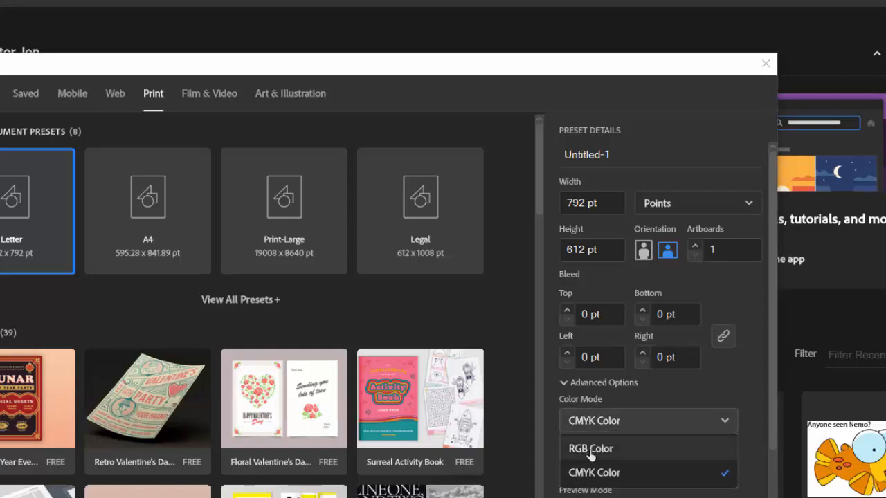
pyautogui.click(590, 450)
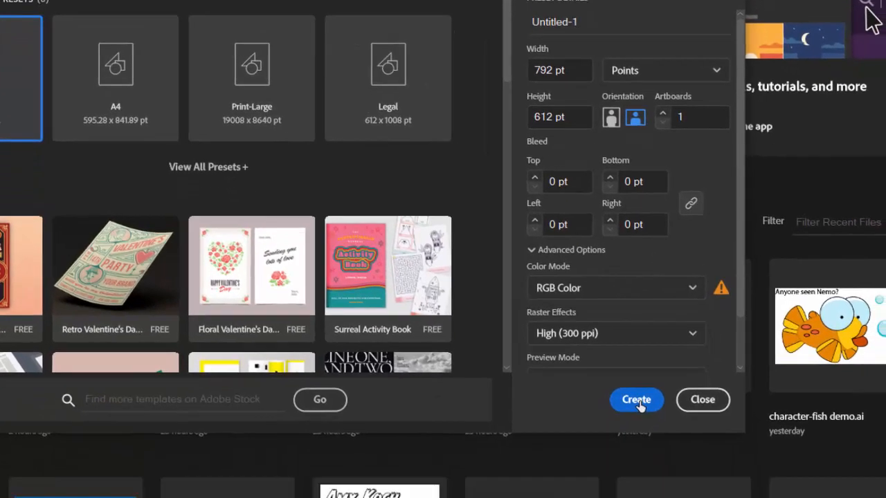
pyautogui.click(659, 464)
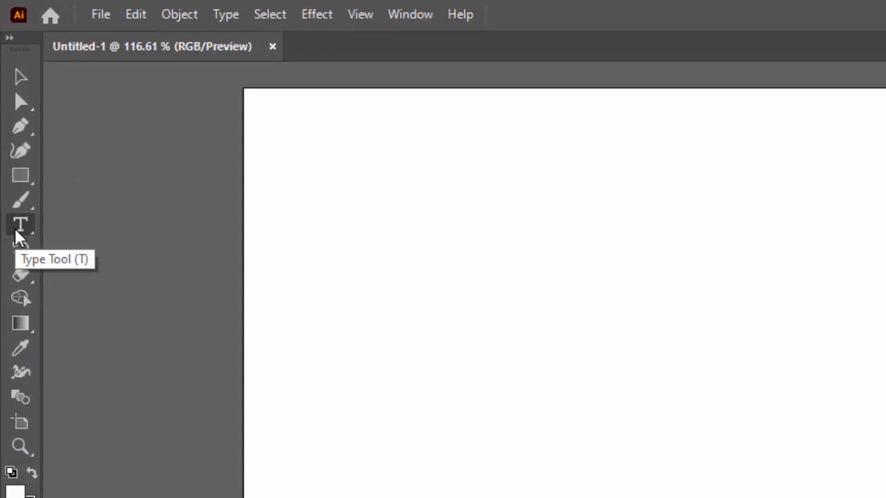
# Try drawing an area-type box with placeholder text using the Type Tool, move it slightly, and delete it.
pyautogui.click(26, 231)
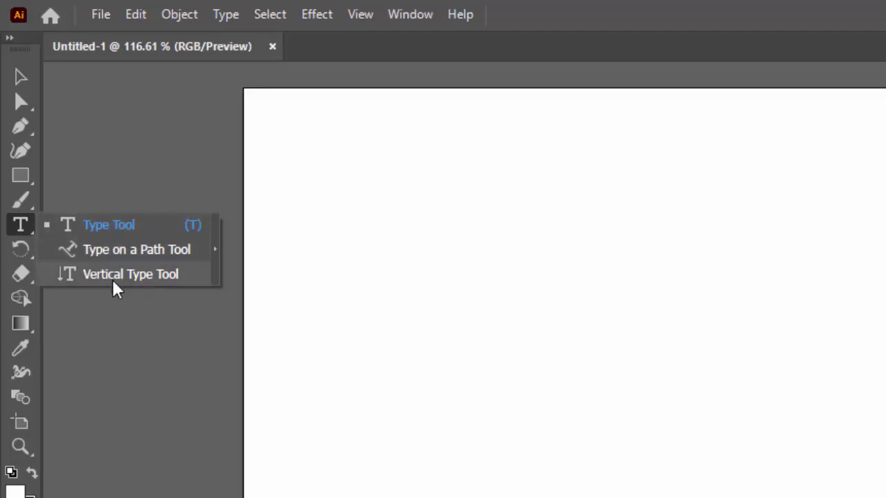
pyautogui.click(116, 228)
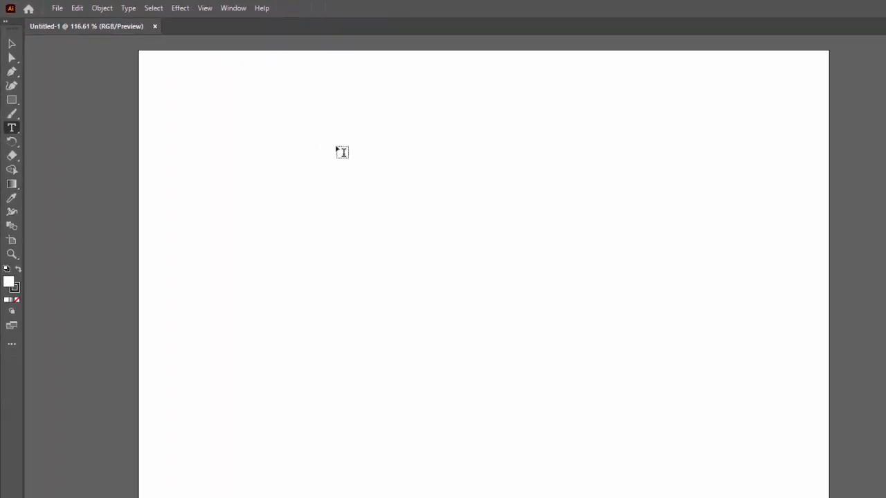
pyautogui.moveTo(317, 135); pyautogui.dragTo(550, 247)
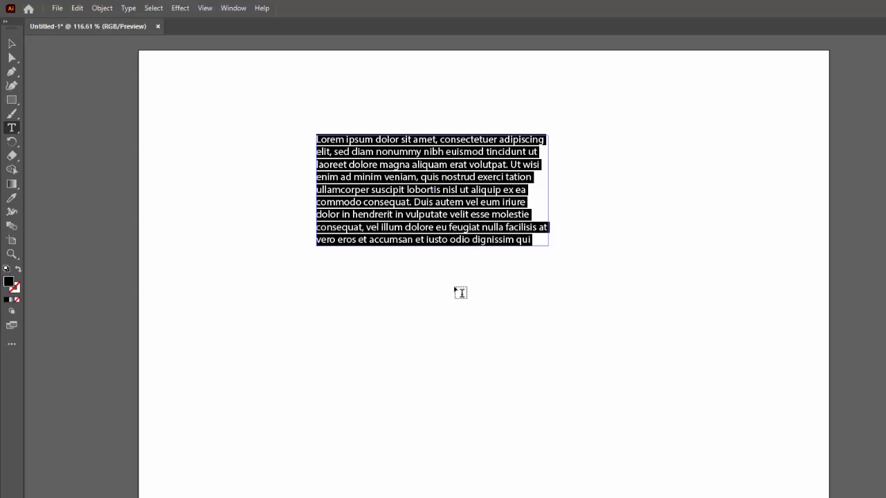
pyautogui.click(11, 44)
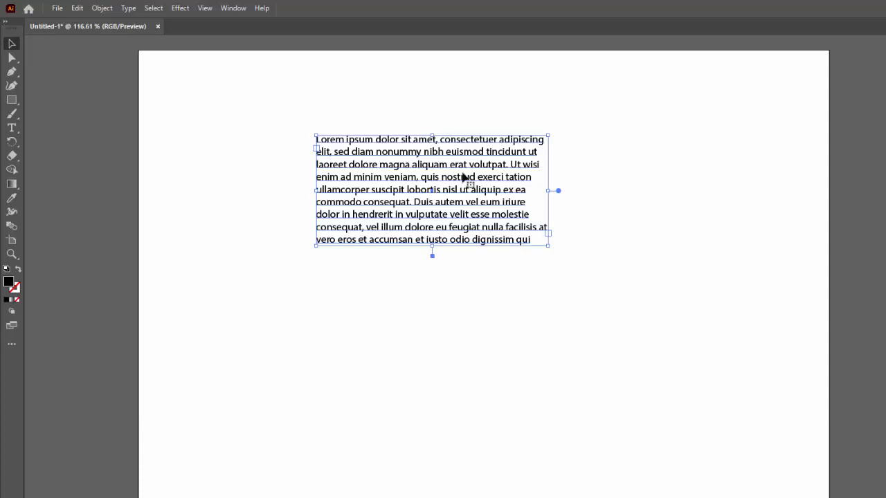
pyautogui.moveTo(458, 208); pyautogui.dragTo(476, 237)
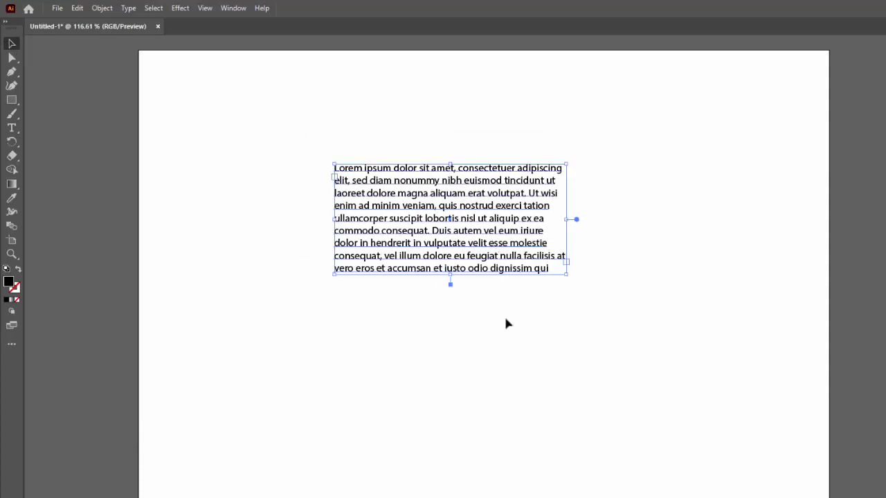
pyautogui.press('Delete')
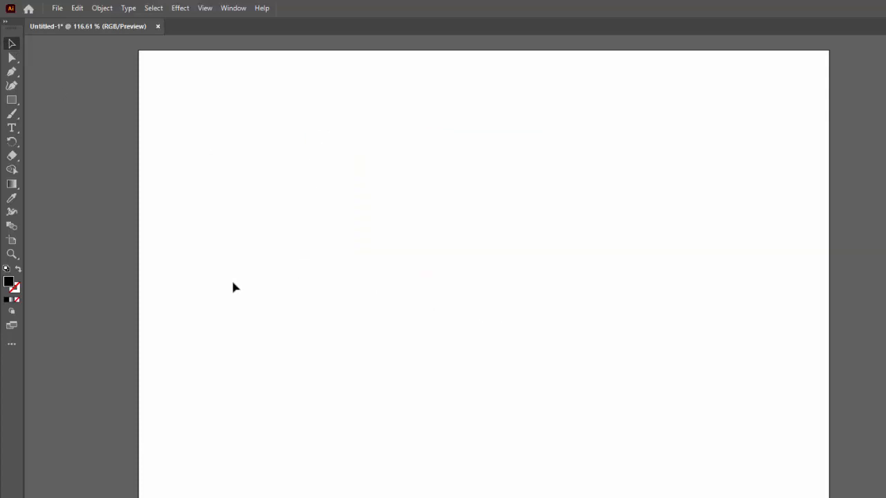
# Add the designer's first name in capitals as point type and enlarge it to about 326 x 170 pt, moving it toward the artboard's right side.
pyautogui.click(12, 129)
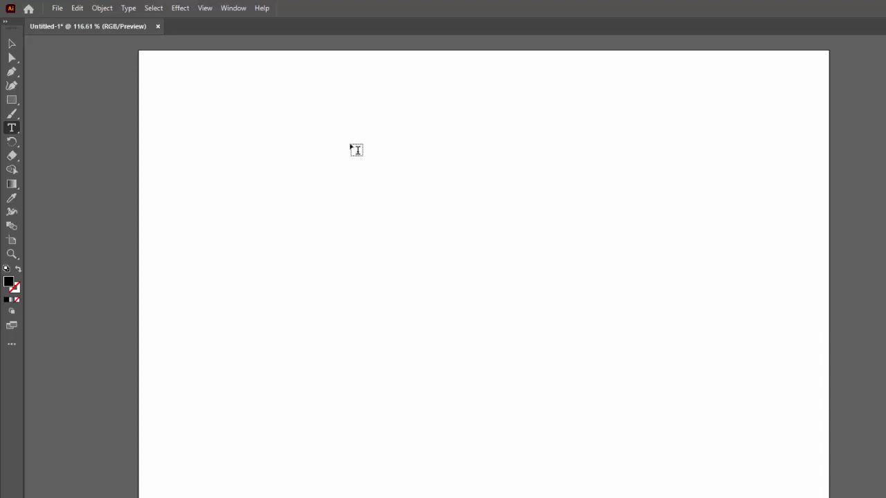
pyautogui.click(355, 150)
pyautogui.press('BackSpace')
pyautogui.write('JON')
pyautogui.click(12, 45)
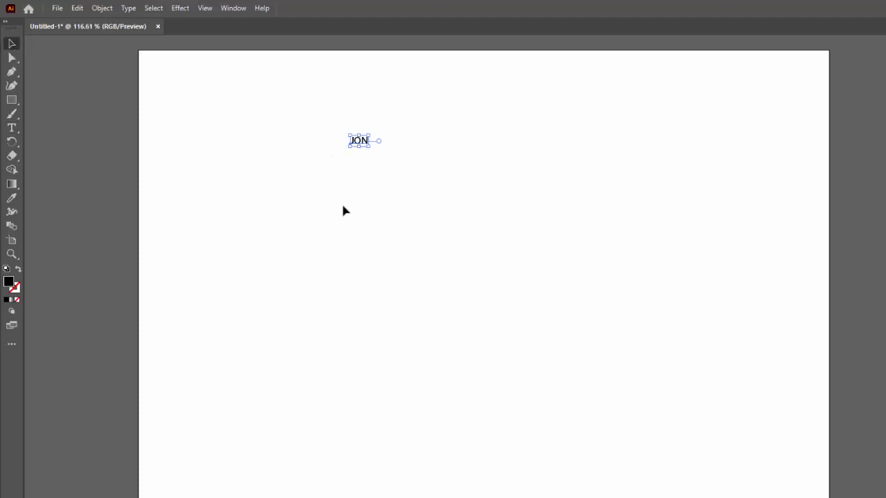
pyautogui.moveTo(370, 147); pyautogui.dragTo(634, 284)
pyautogui.moveTo(613, 236); pyautogui.dragTo(750, 278)
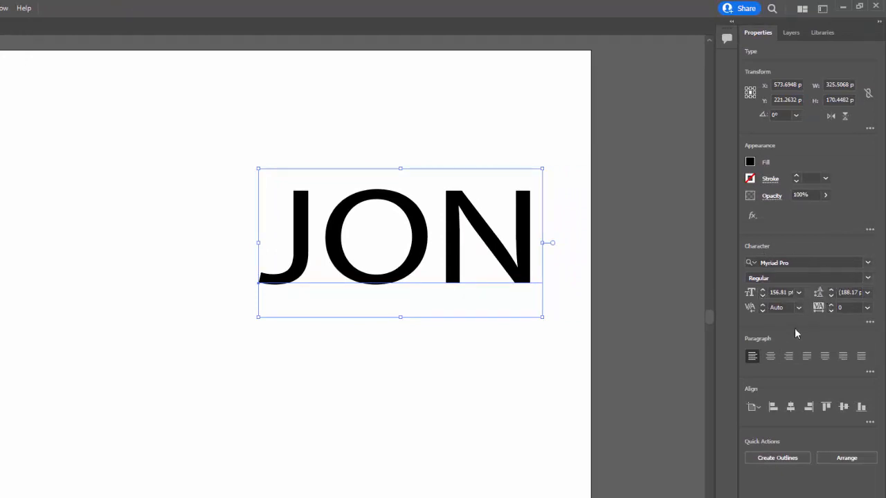
# Give the name text an orange fill and a 3 pt black stroke.
pyautogui.click(749, 162)
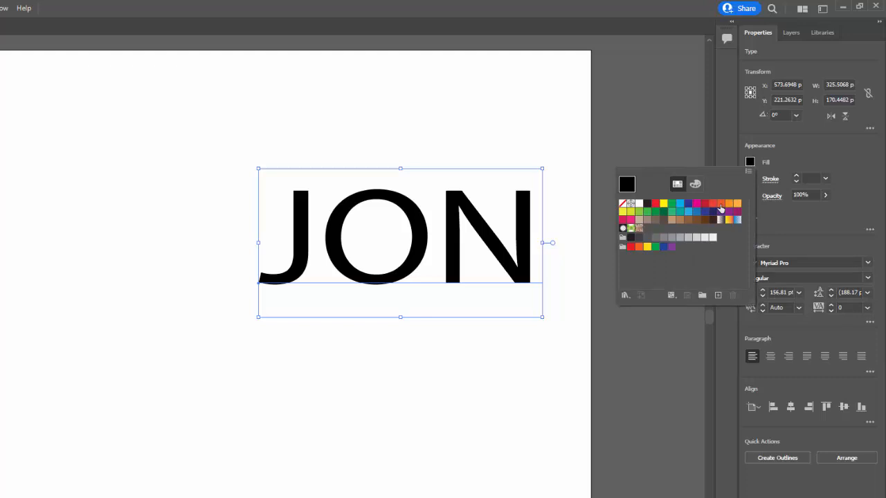
pyautogui.click(721, 204)
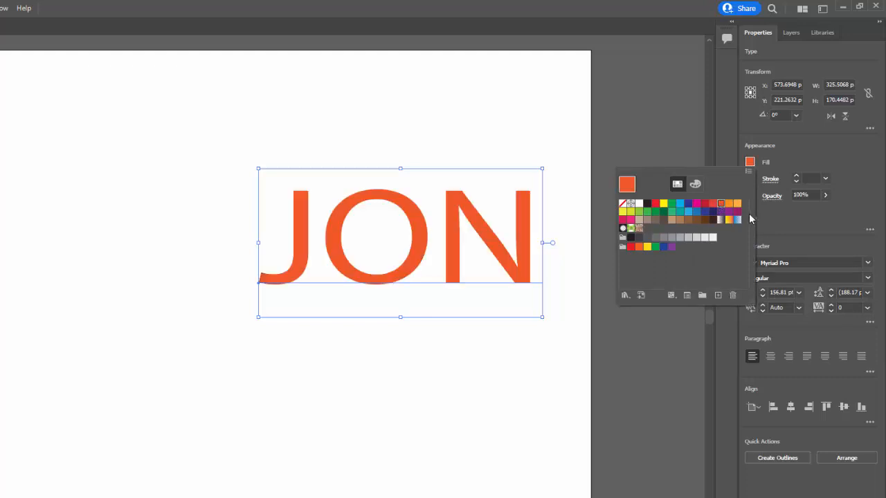
pyautogui.click(749, 162)
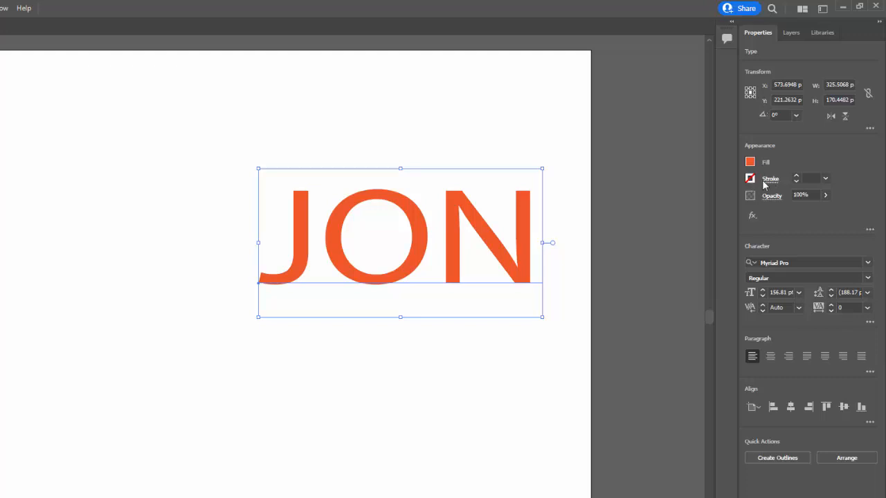
pyautogui.click(795, 177)
pyautogui.click(795, 177)
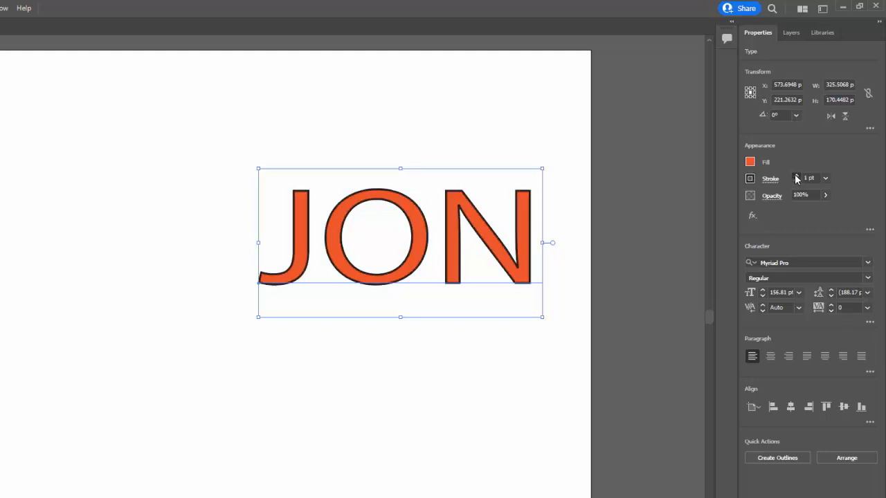
pyautogui.click(794, 177)
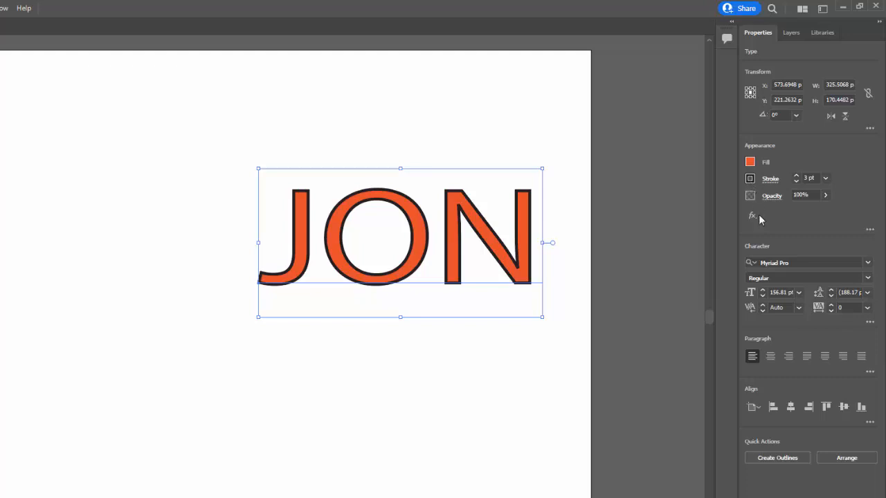
# Browse the font previews on the name text and set its font to Bungee Regular.
pyautogui.click(868, 265)
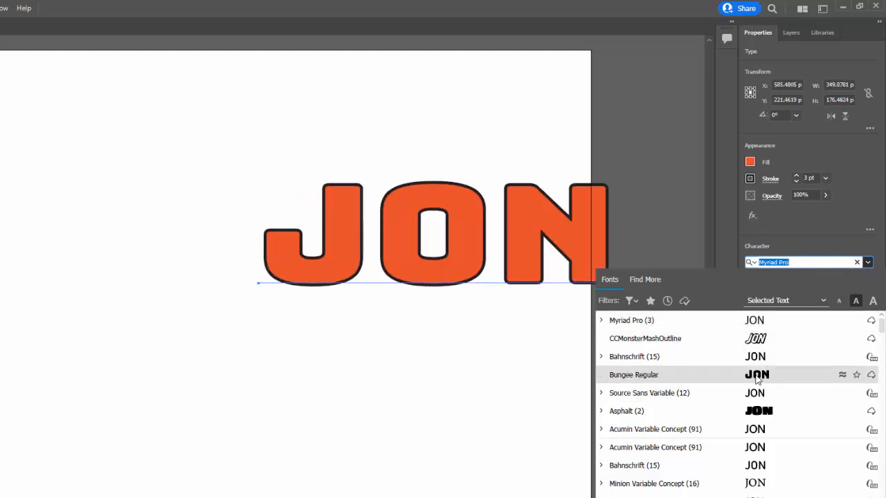
pyautogui.scroll(-5, 720, 484)
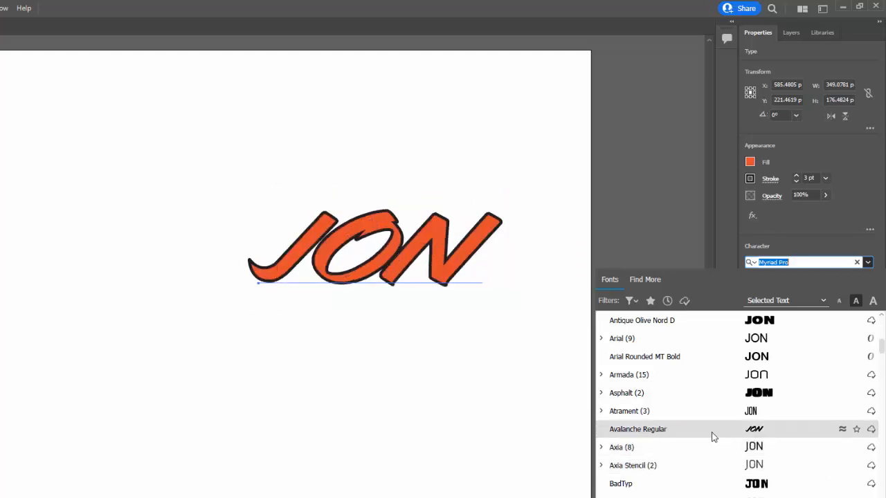
pyautogui.scroll(-6, 722, 464)
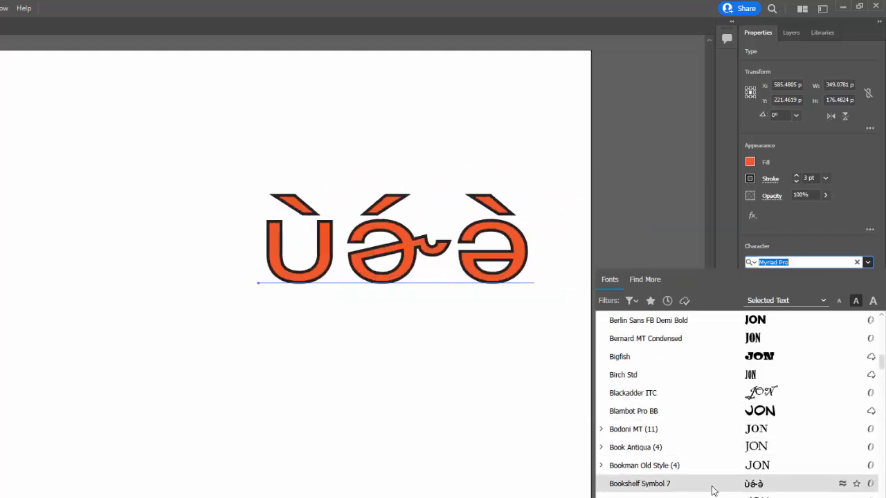
pyautogui.scroll(-3, 761, 393)
pyautogui.scroll(-4, 760, 429)
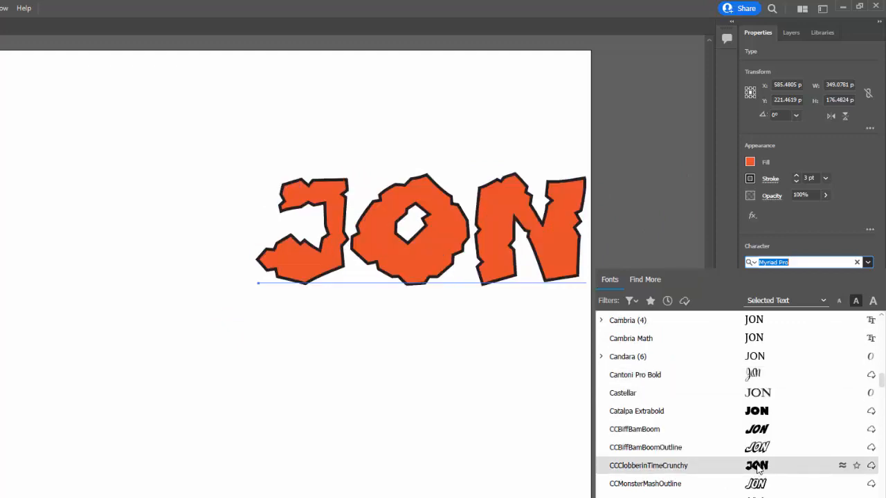
pyautogui.scroll(6, 726, 468)
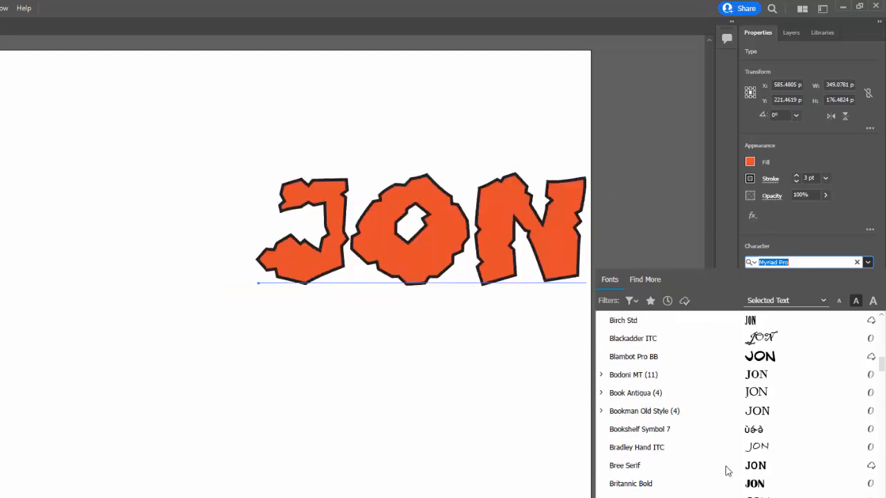
pyautogui.scroll(12, 726, 468)
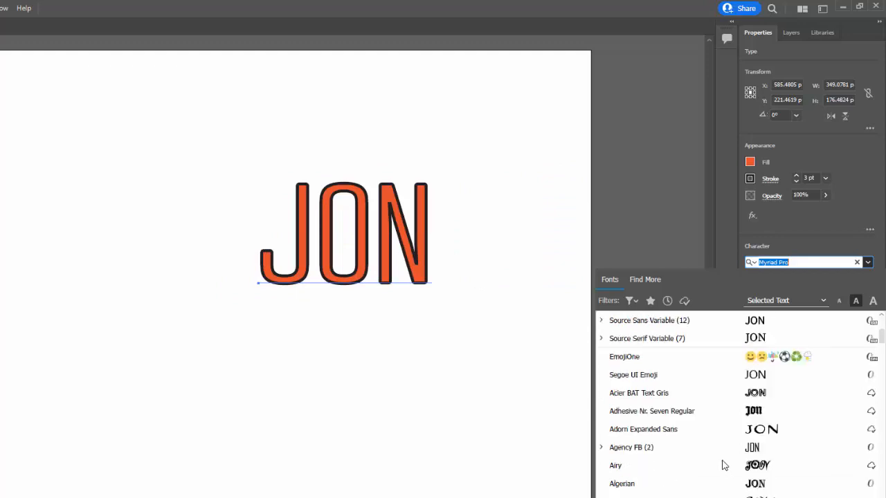
pyautogui.scroll(5, 723, 464)
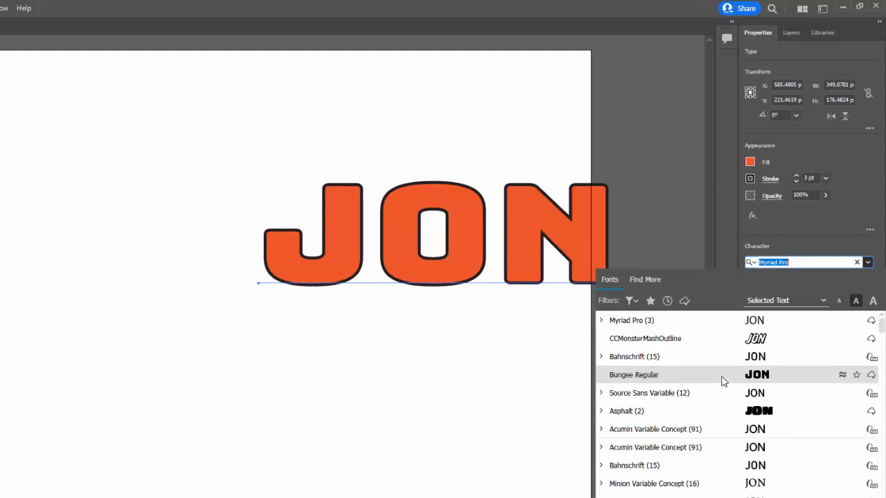
pyautogui.click(719, 376)
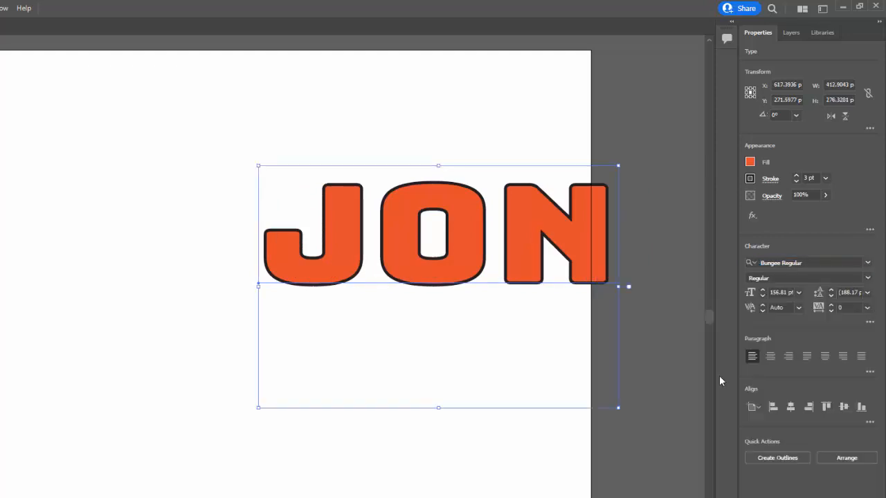
# Move the name text to the artboard's upper-left corner and scale it down to a font size of about 107 pt.
pyautogui.moveTo(617, 166); pyautogui.dragTo(265, 97)
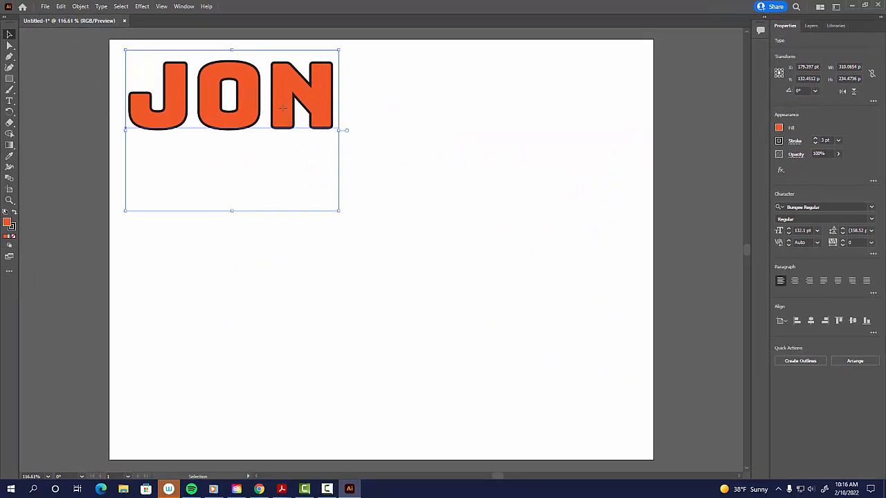
pyautogui.moveTo(285, 111); pyautogui.dragTo(288, 109)
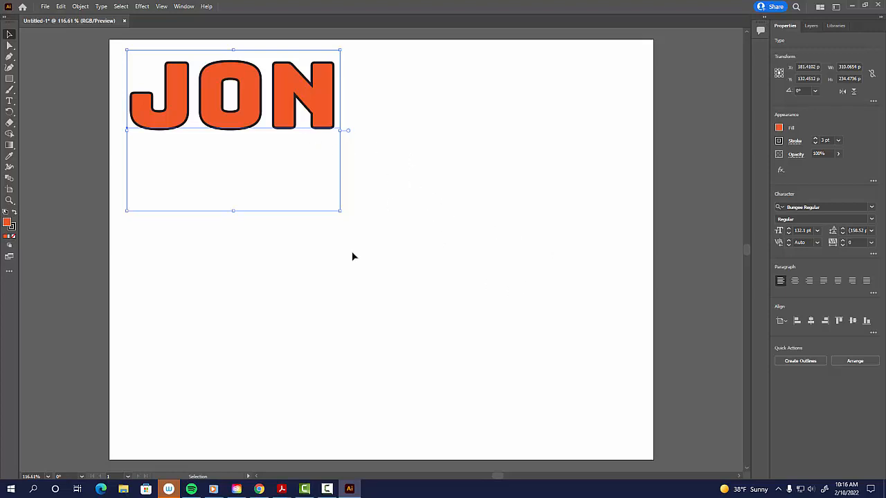
pyautogui.moveTo(339, 210); pyautogui.dragTo(307, 180)
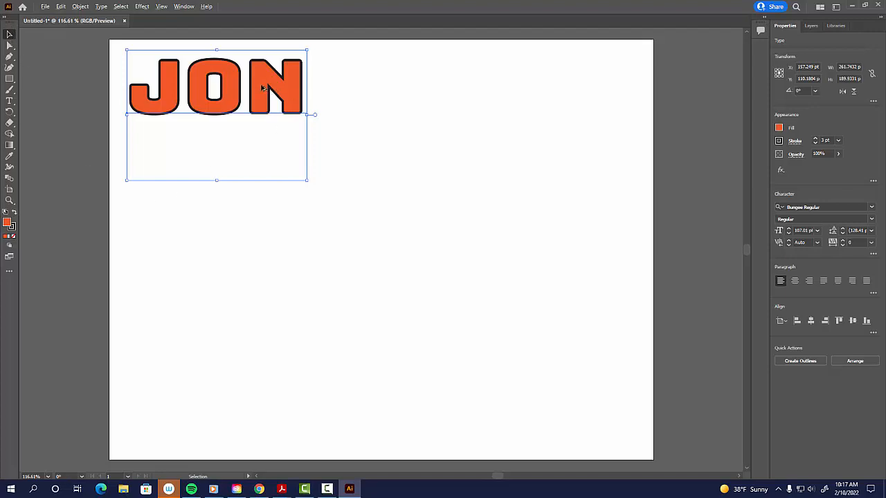
# Duplicate the first-name text, replace the copy's wording with the last name in capitals, and place it in the artboard's lower-right corner.
pyautogui.keyDown('alt'); pyautogui.moveTo(260, 89); pyautogui.dragTo(514, 389); pyautogui.keyUp('alt')
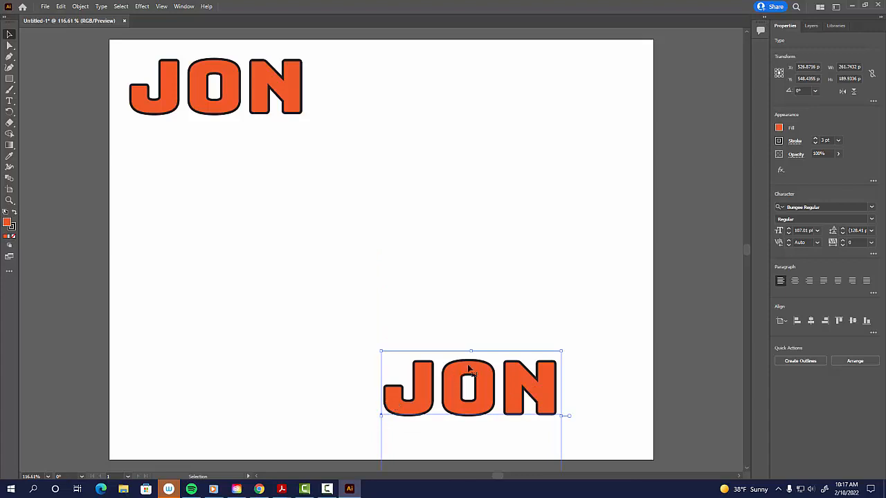
pyautogui.moveTo(460, 404); pyautogui.dragTo(437, 323)
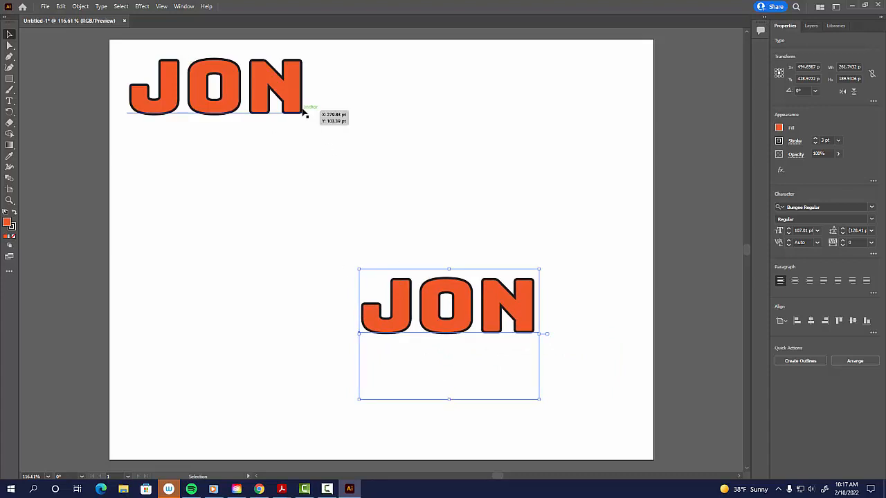
pyautogui.doubleClick(407, 328)
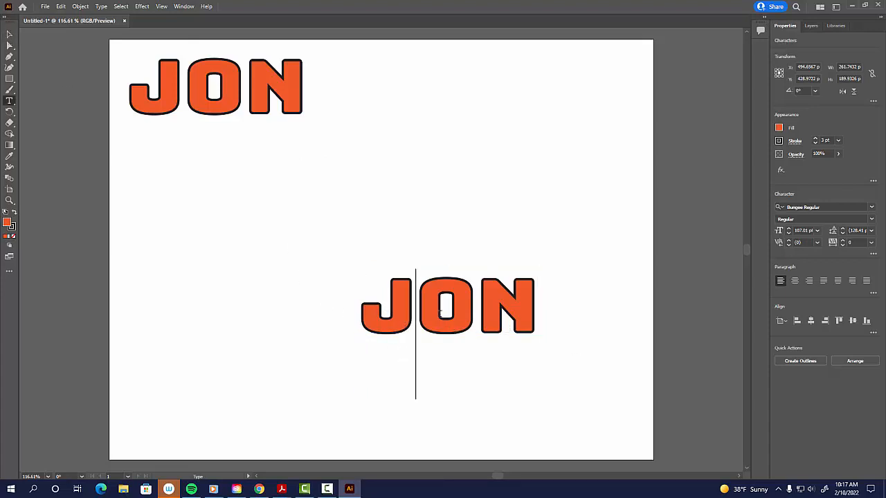
pyautogui.press('Right')
pyautogui.press('Right')
pyautogui.press('BackSpace')
pyautogui.press('BackSpace')
pyautogui.press('BackSpace')
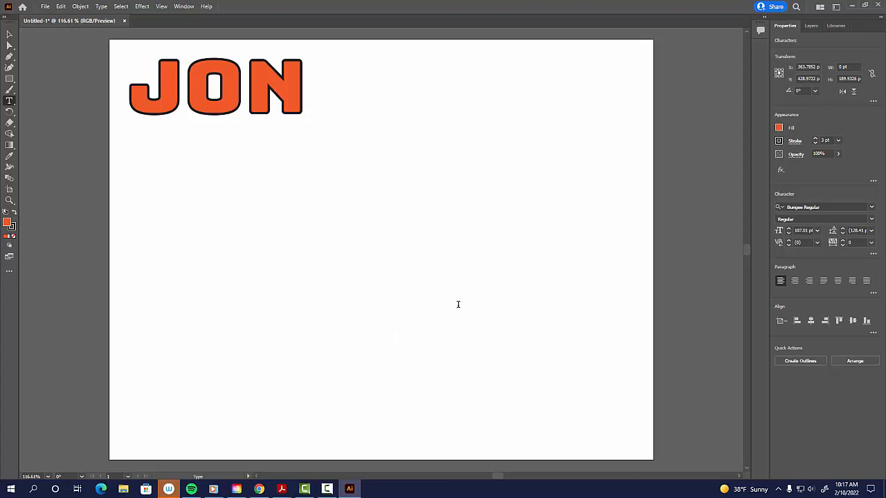
pyautogui.write('ARVIN')
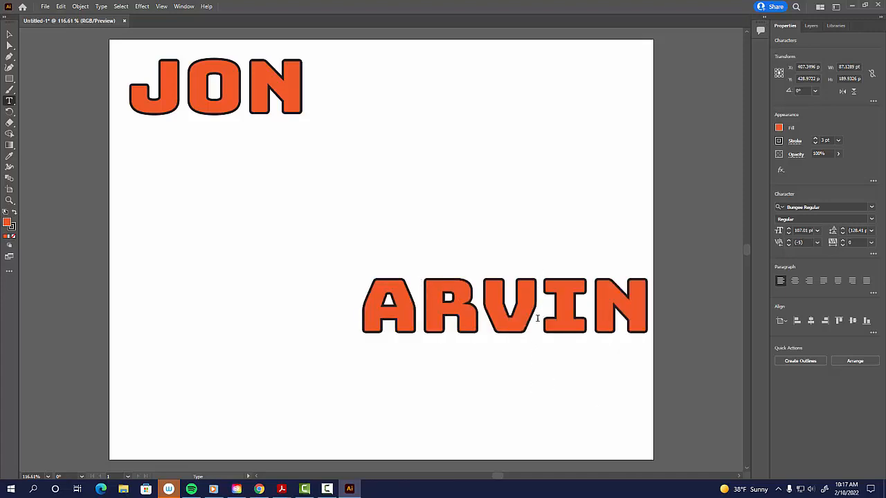
pyautogui.click(12, 36)
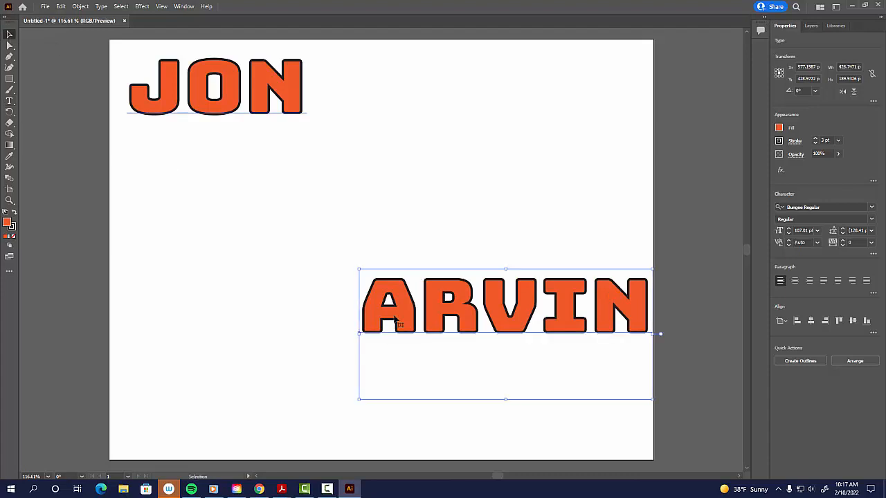
pyautogui.moveTo(592, 315); pyautogui.dragTo(579, 415)
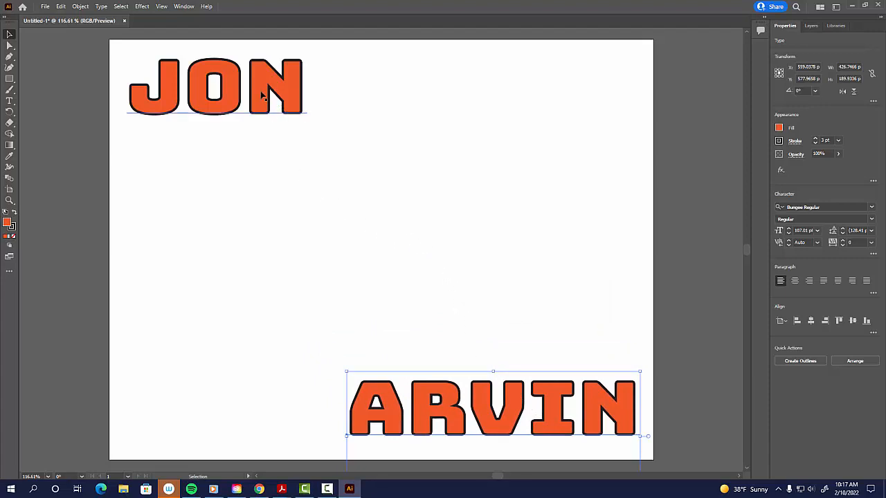
# Duplicate the first-name text to the middle of the artboard and replace the copy's wording with the middle name in capitals.
pyautogui.moveTo(266, 91); pyautogui.dragTo(420, 249)
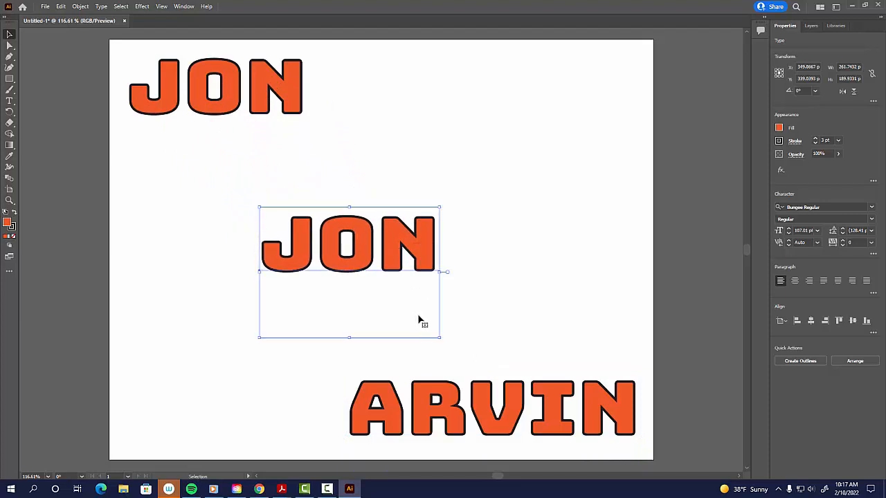
pyautogui.doubleClick(355, 265)
pyautogui.moveTo(270, 243); pyautogui.dragTo(439, 250)
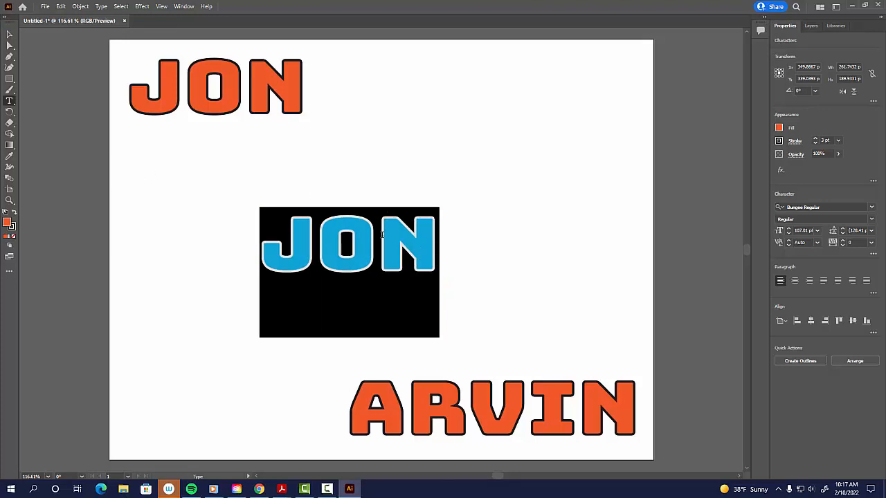
pyautogui.write('ALAN')
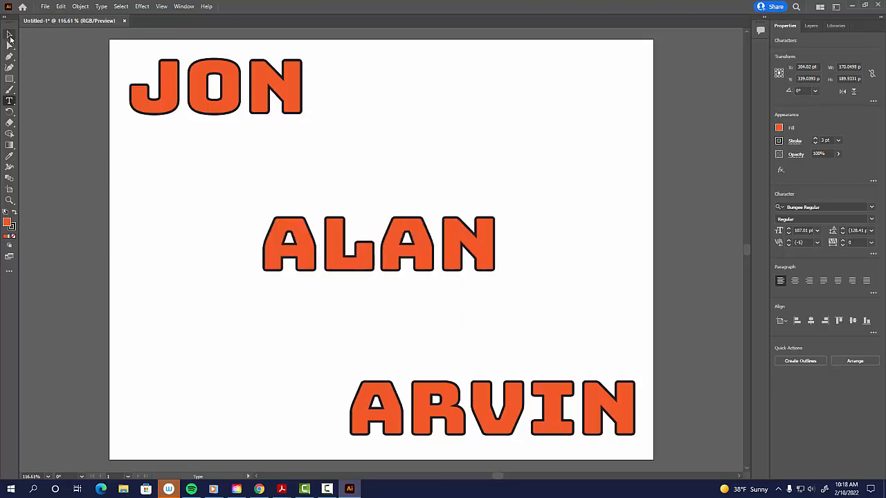
pyautogui.click(9, 36)
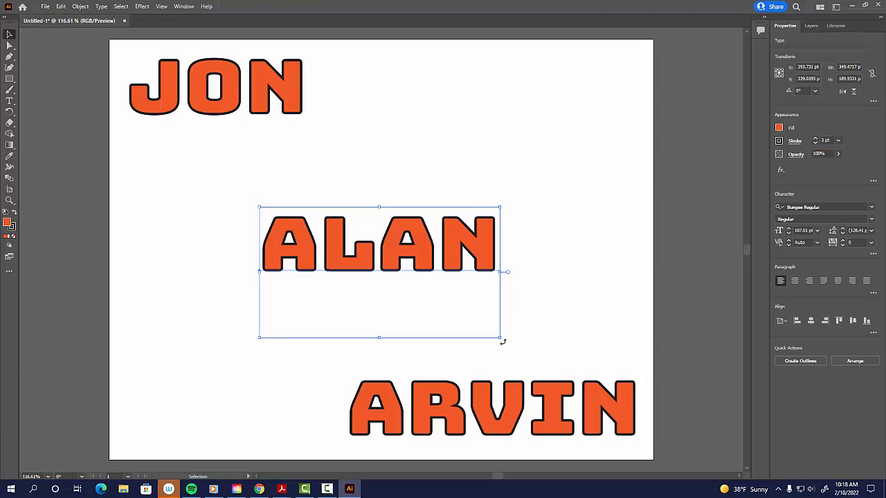
# Rotate the middle name 90° to read upward, scale it to about 90 pt, and place it above the last name's first letter.
pyautogui.moveTo(502, 339); pyautogui.dragTo(443, 147)
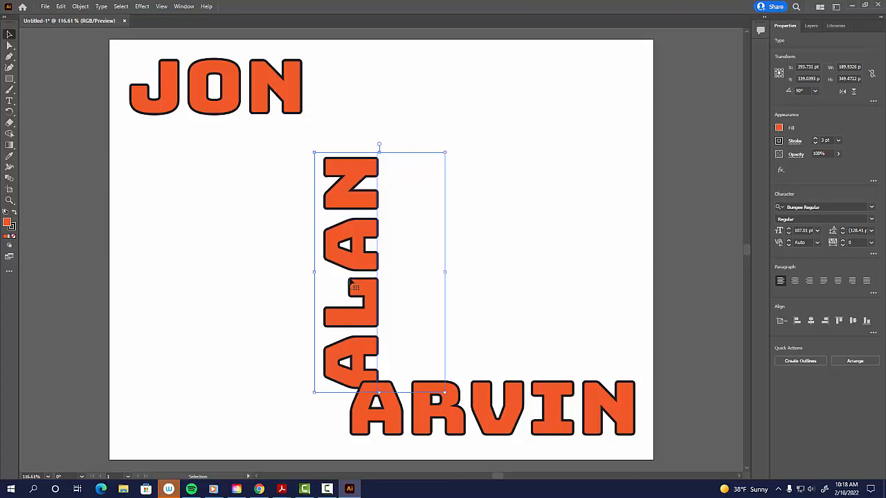
pyautogui.moveTo(373, 305); pyautogui.dragTo(410, 270)
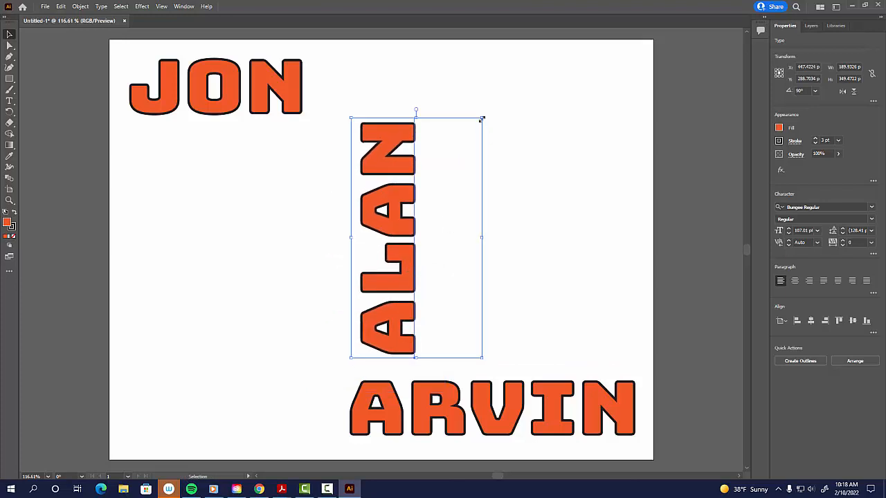
pyautogui.moveTo(482, 118); pyautogui.dragTo(462, 144)
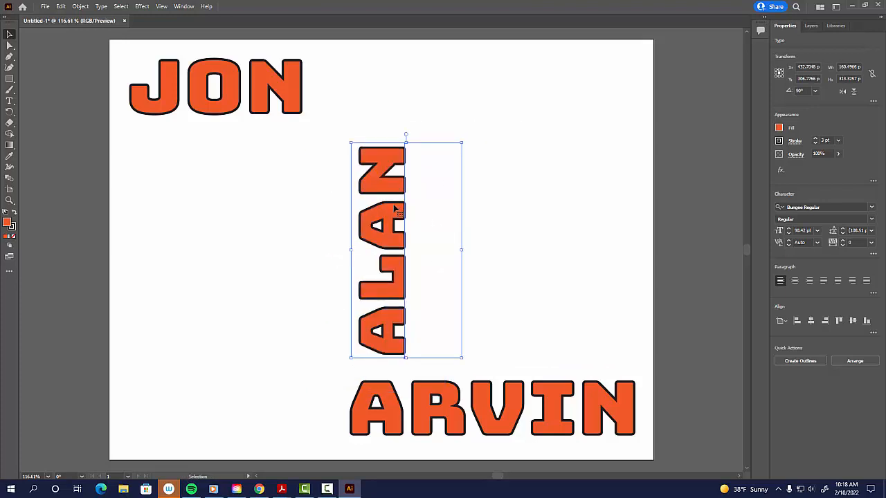
pyautogui.moveTo(400, 206); pyautogui.dragTo(393, 211)
# Enlarge the first-name text to a font size of about 121 pt and reposition it in the artboard's upper-left area.
pyautogui.moveTo(252, 92)
pyautogui.mouseDown()
pyautogui.moveTo(284, 83)
pyautogui.moveTo(295, 96)
pyautogui.moveTo(251, 85)
pyautogui.mouseUp()
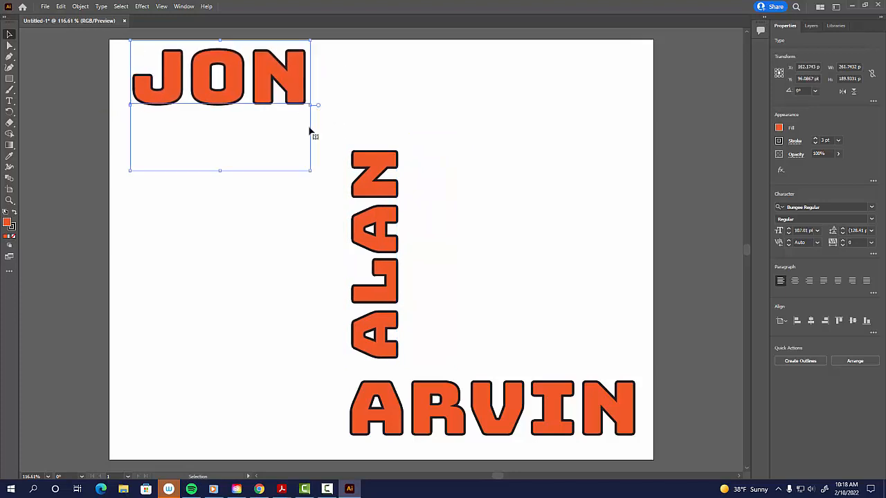
pyautogui.moveTo(312, 169); pyautogui.dragTo(328, 182)
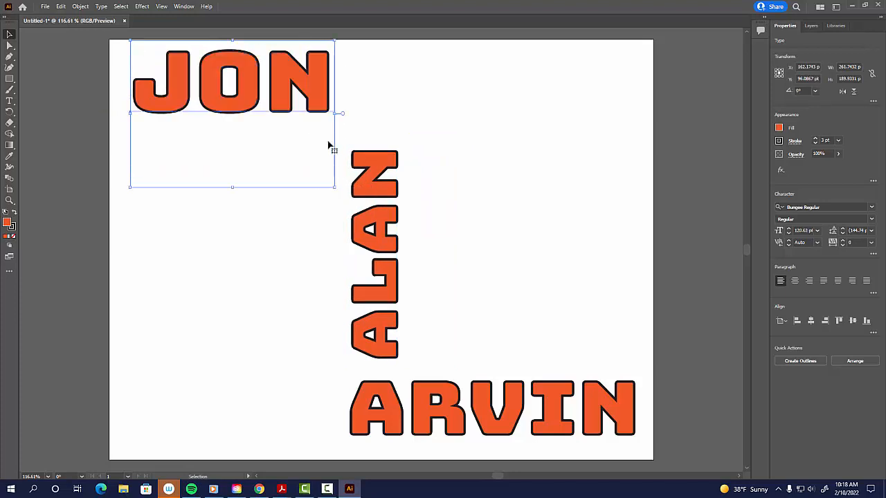
pyautogui.moveTo(311, 98); pyautogui.dragTo(321, 114)
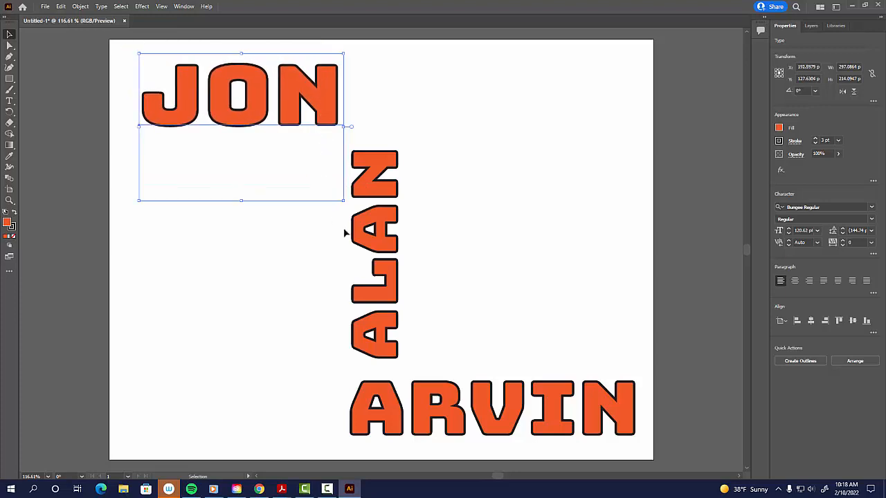
pyautogui.click(538, 262)
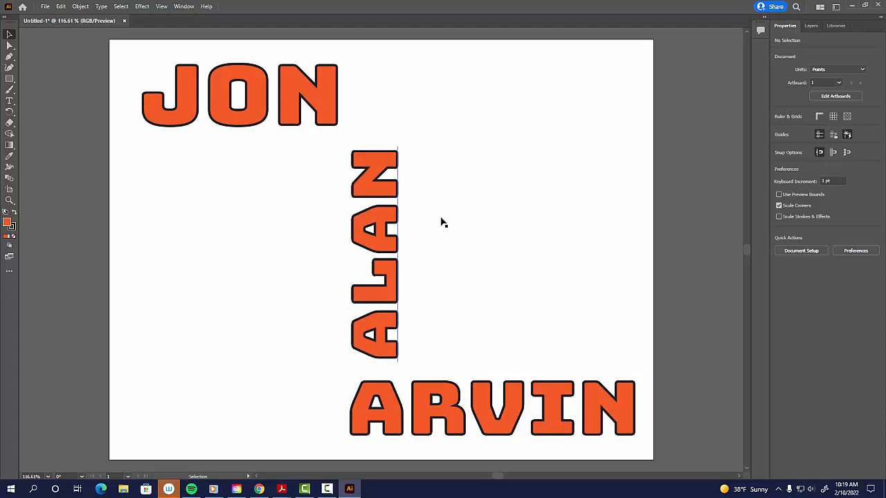
# Add "SPECIALIZED BIKES" as point type in the artboard's upper-right corner and enlarge it to a font size of about 31.5 pt.
pyautogui.click(9, 101)
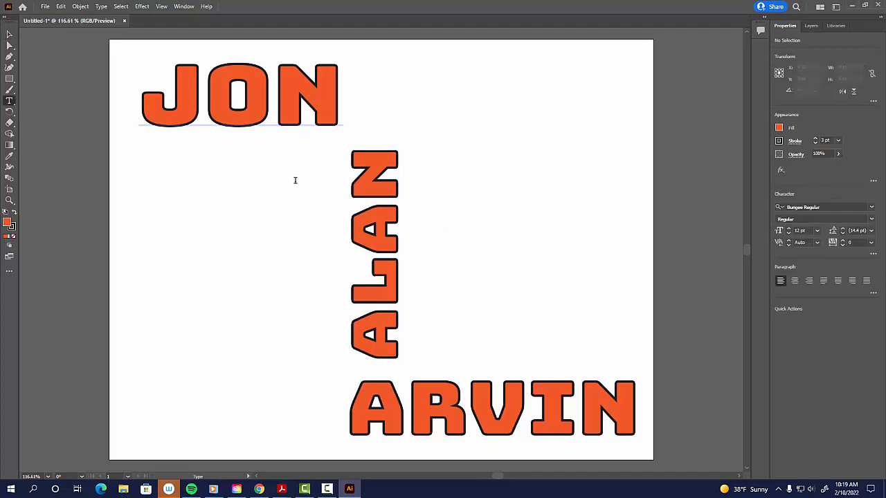
pyautogui.click(415, 77)
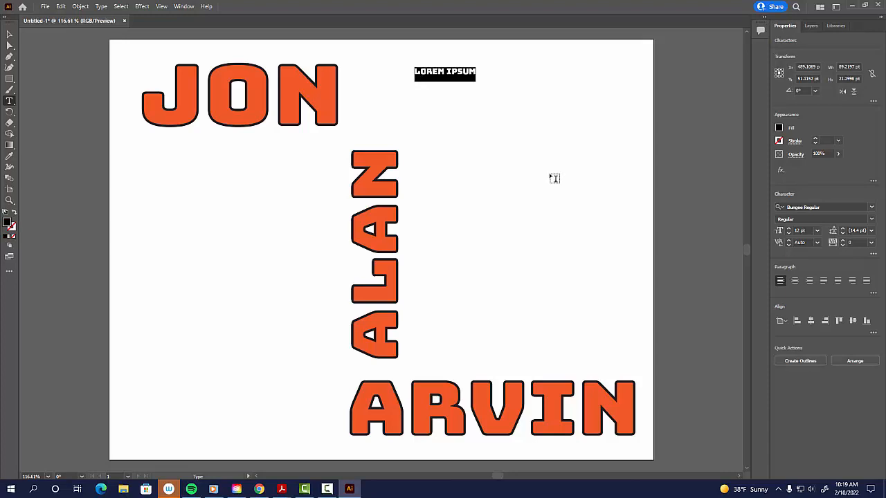
pyautogui.write('SPE')
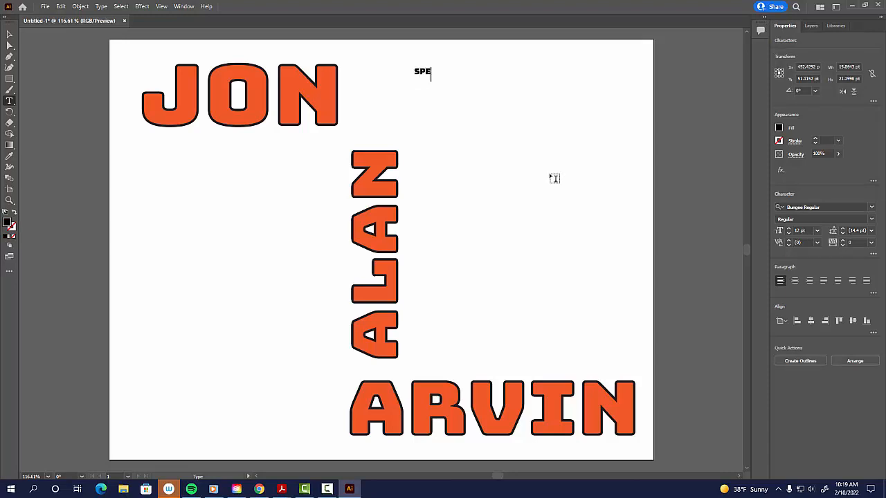
pyautogui.write('CIALIZED BIKE')
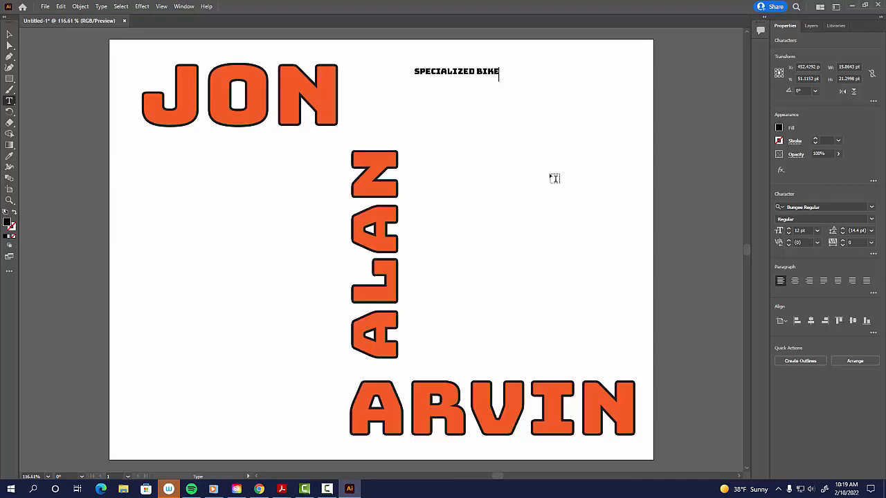
pyautogui.write('S')
pyautogui.click(9, 34)
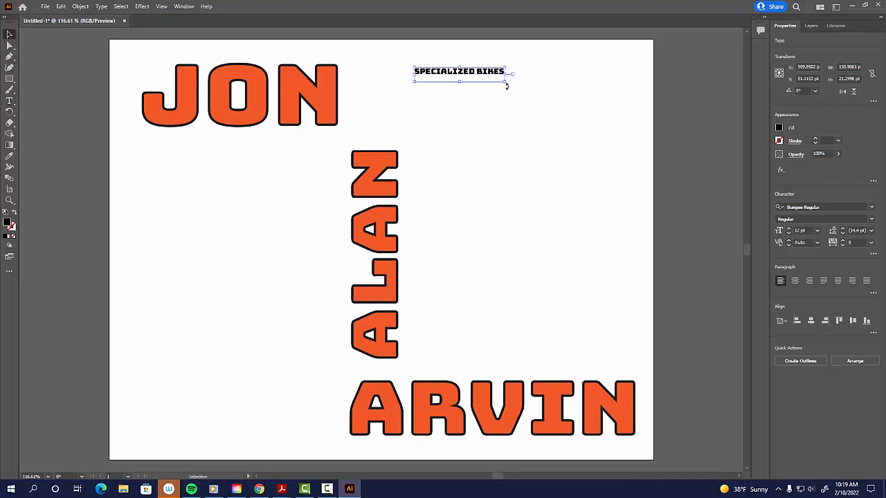
pyautogui.moveTo(506, 81); pyautogui.dragTo(625, 69)
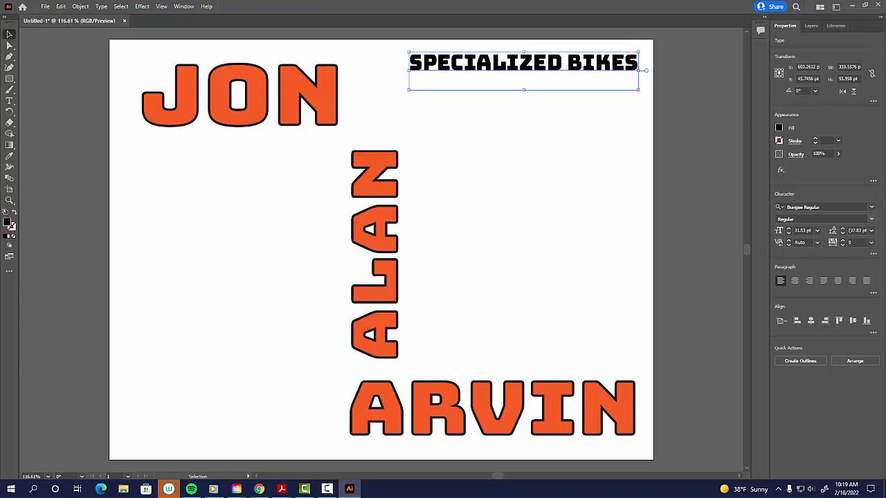
# Give the "SPECIALIZED BIKES" text a light blue fill and a 0.75 pt black stroke.
pyautogui.click(778, 129)
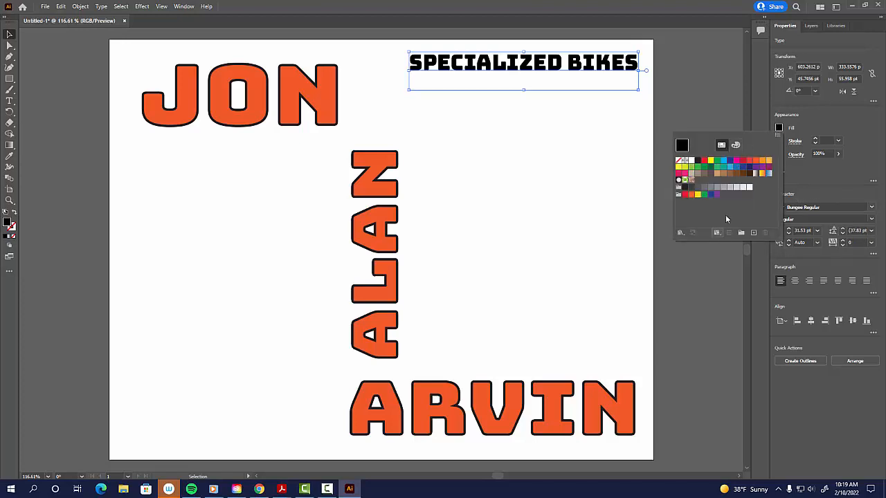
pyautogui.click(730, 167)
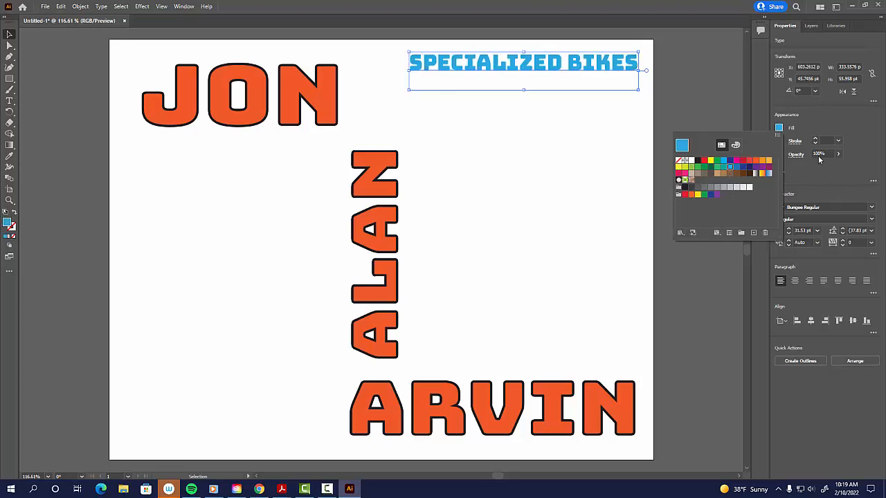
pyautogui.click(815, 140)
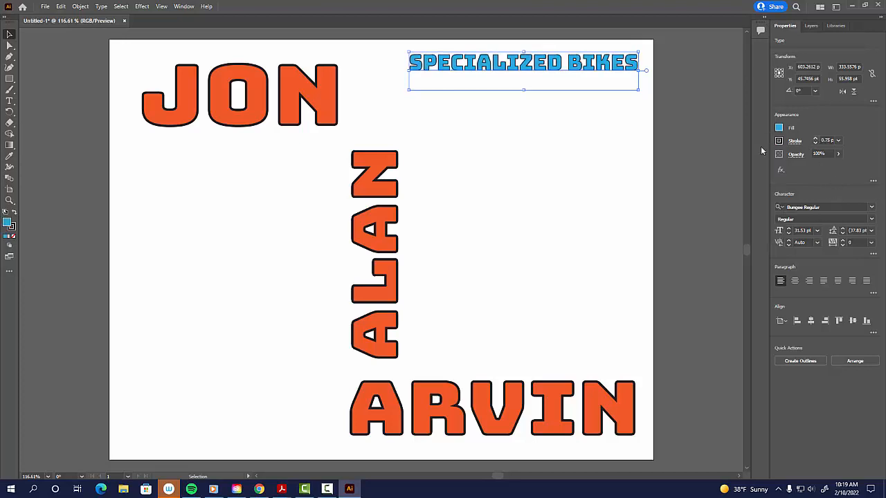
pyautogui.click(575, 143)
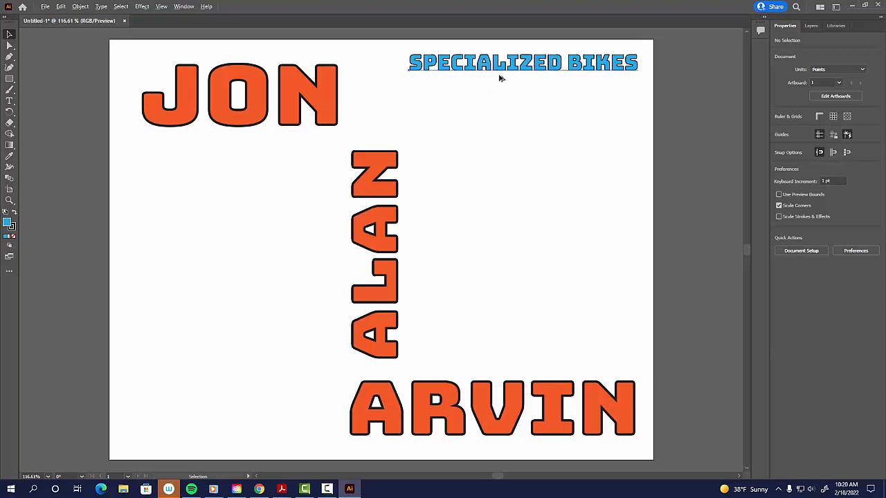
# Duplicate the "SPECIALIZED BIKES" text, change the copy to "JIGSAW PUZZLES", and position it closely beneath the original.
pyautogui.moveTo(500, 78); pyautogui.dragTo(501, 110)
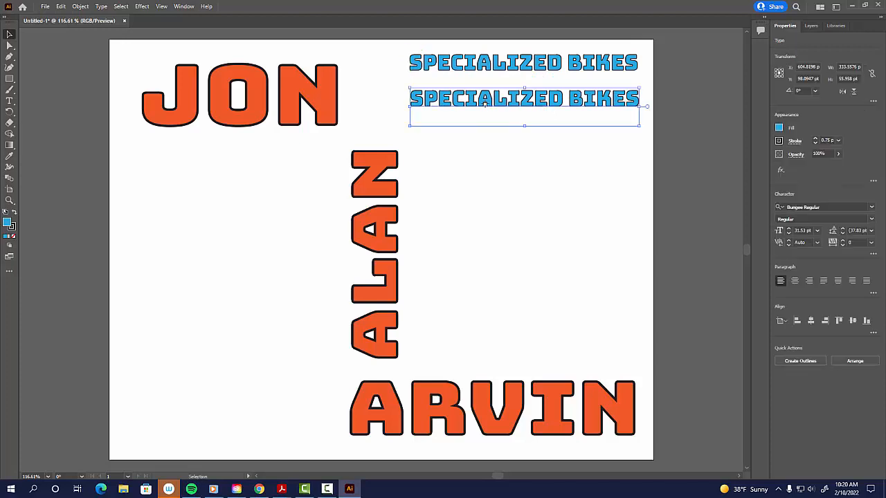
pyautogui.press('t')
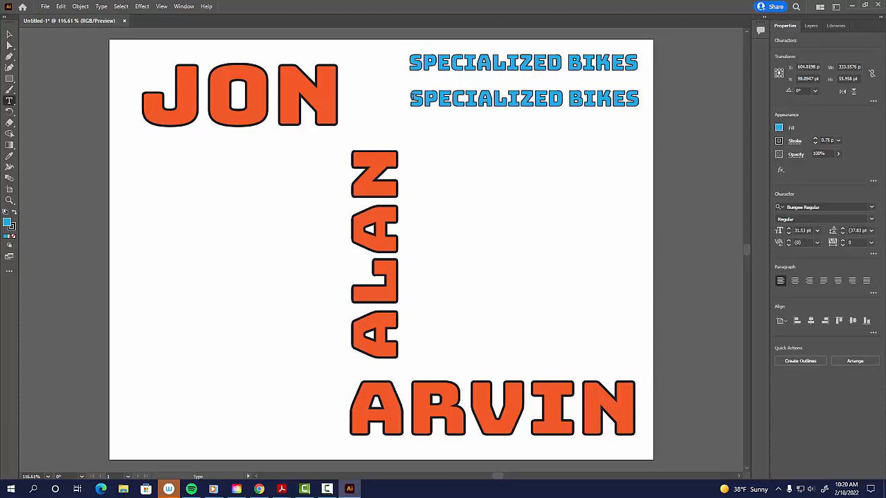
pyautogui.moveTo(411, 99); pyautogui.dragTo(637, 96)
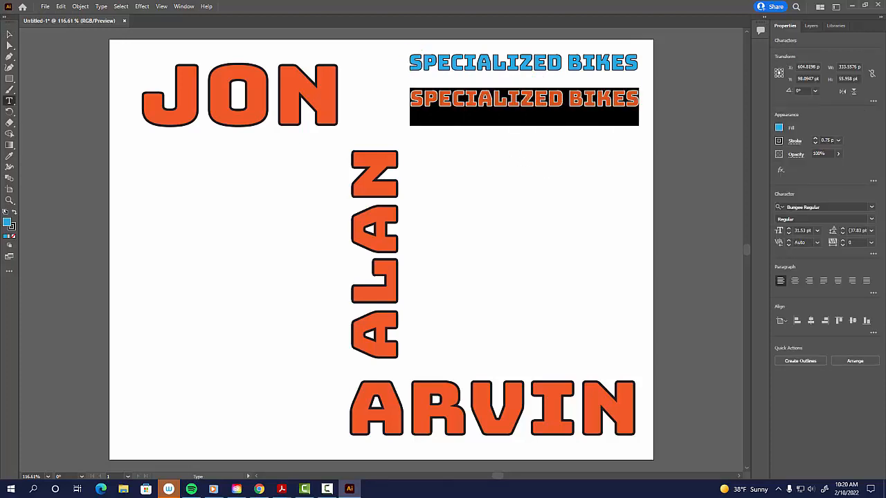
pyautogui.write('JIGSAW')
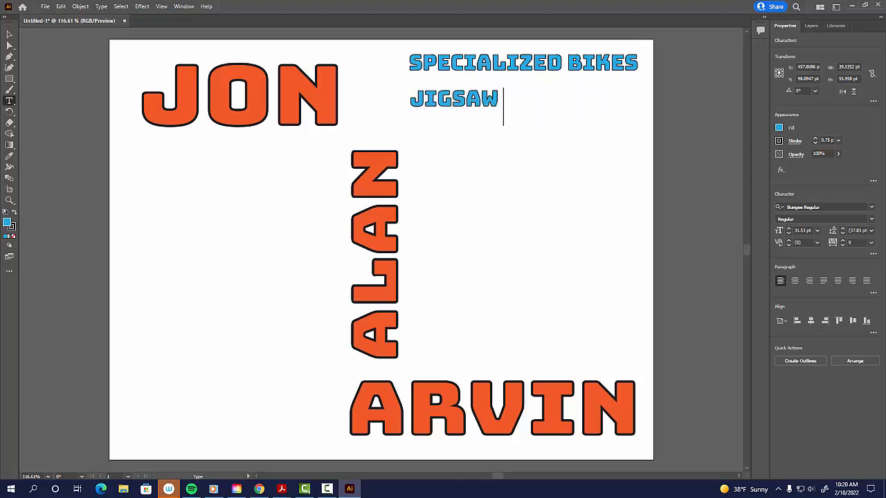
pyautogui.write(' PUZZLES')
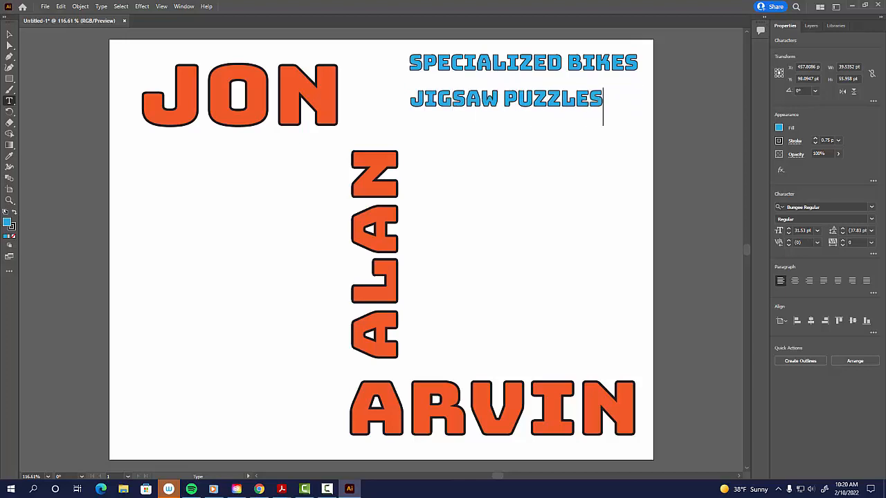
pyautogui.click(10, 33)
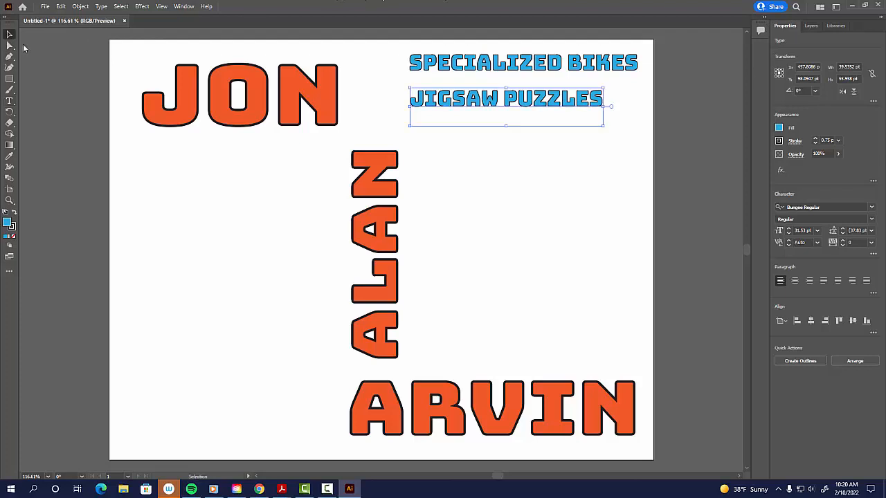
pyautogui.moveTo(572, 97)
pyautogui.mouseDown()
pyautogui.moveTo(564, 106)
pyautogui.moveTo(567, 95)
pyautogui.moveTo(558, 95)
pyautogui.mouseUp()
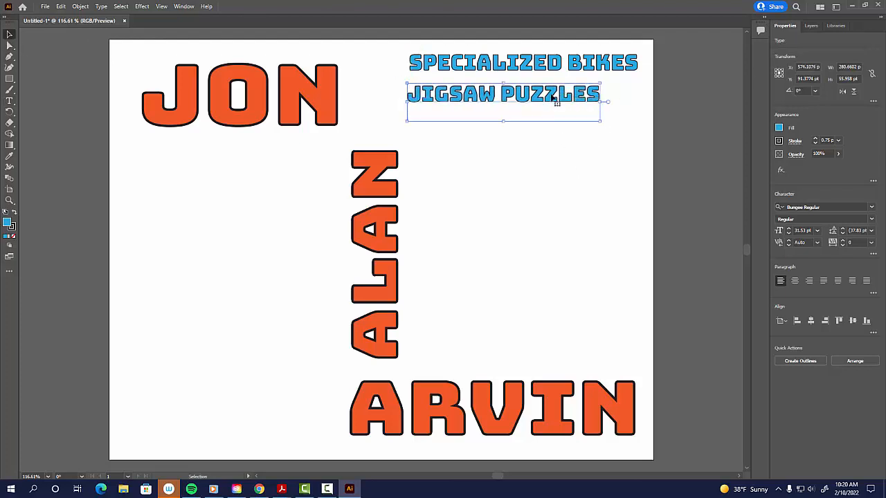
# Fill the "JIGSAW PUZZLES" text with yellow and reshape it to match the width of "SPECIALIZED BIKES" directly above.
pyautogui.click(778, 127)
pyautogui.click(711, 161)
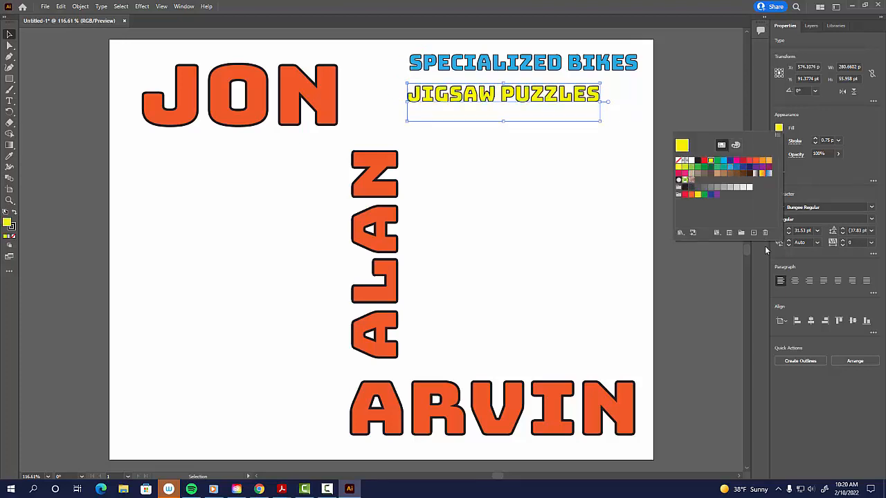
pyautogui.click(601, 124)
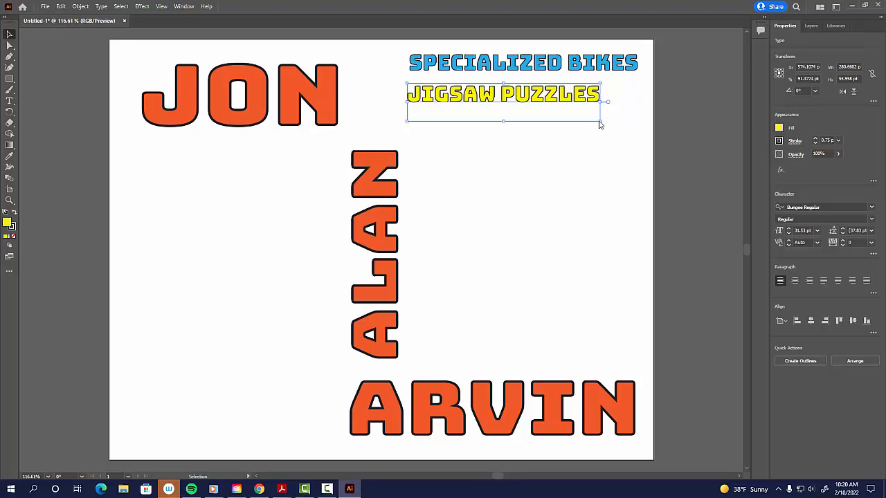
pyautogui.moveTo(601, 121); pyautogui.dragTo(638, 113)
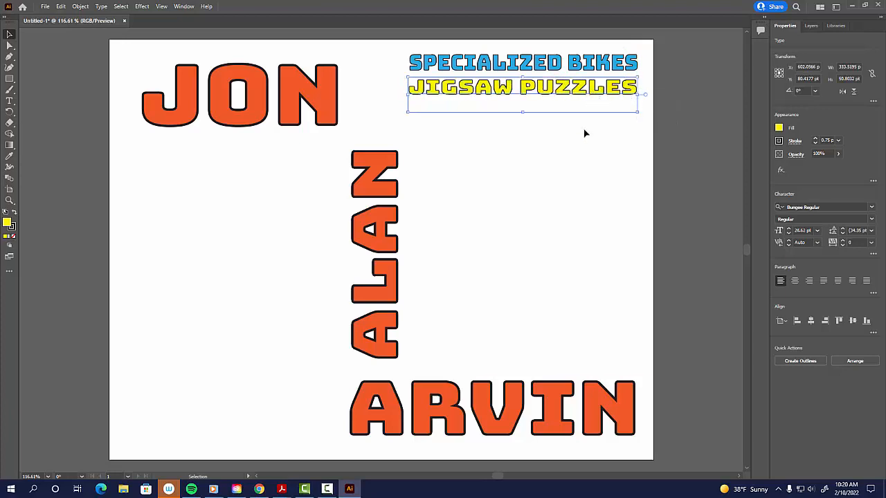
pyautogui.click(509, 180)
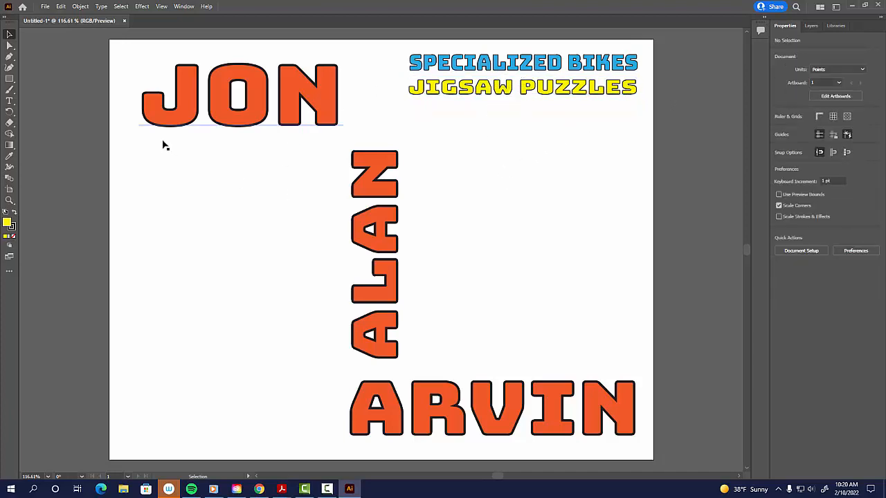
# Add "HALO INFINITE" as point type in the empty area to the right of the vertical middle name.
pyautogui.click(9, 101)
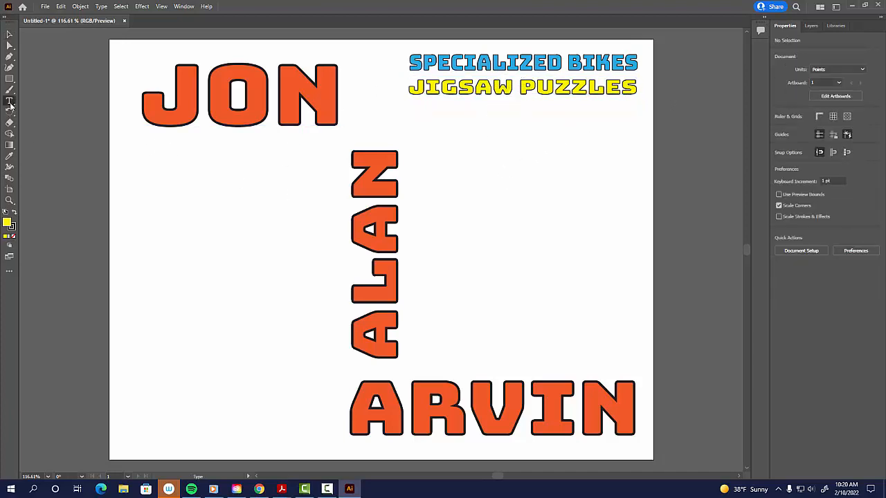
pyautogui.click(487, 176)
pyautogui.write('H')
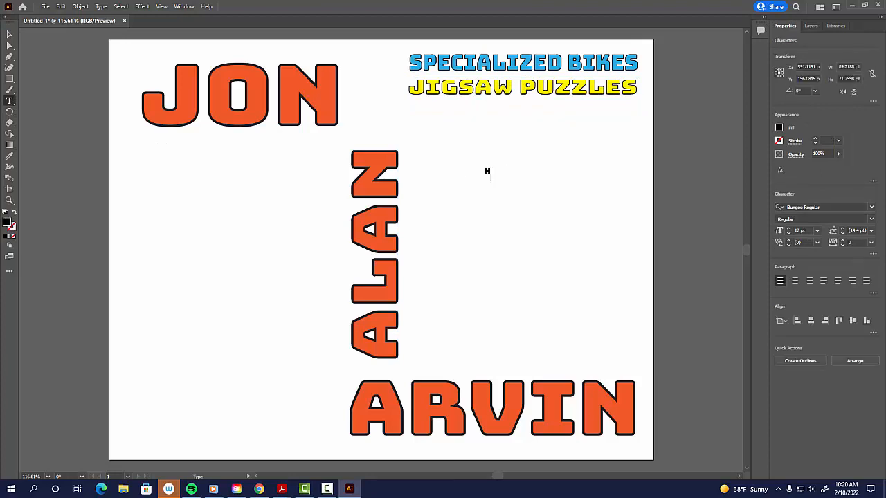
pyautogui.write('ALO INFINITE')
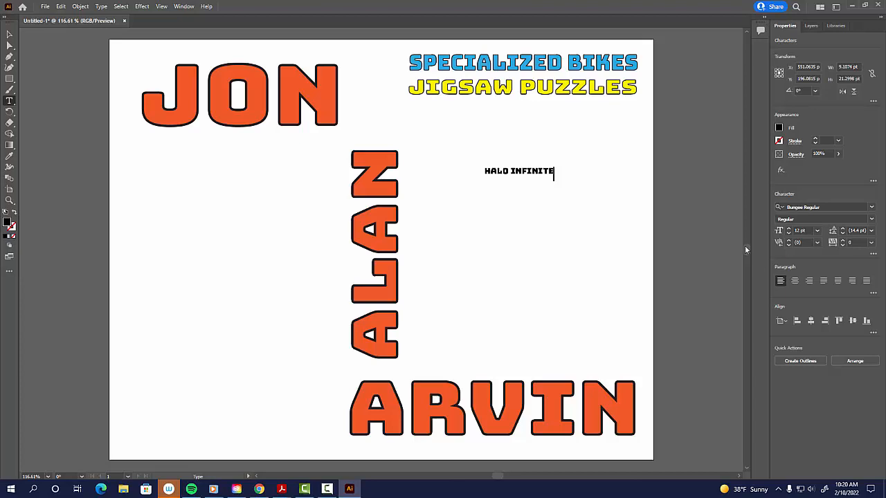
pyautogui.click(10, 34)
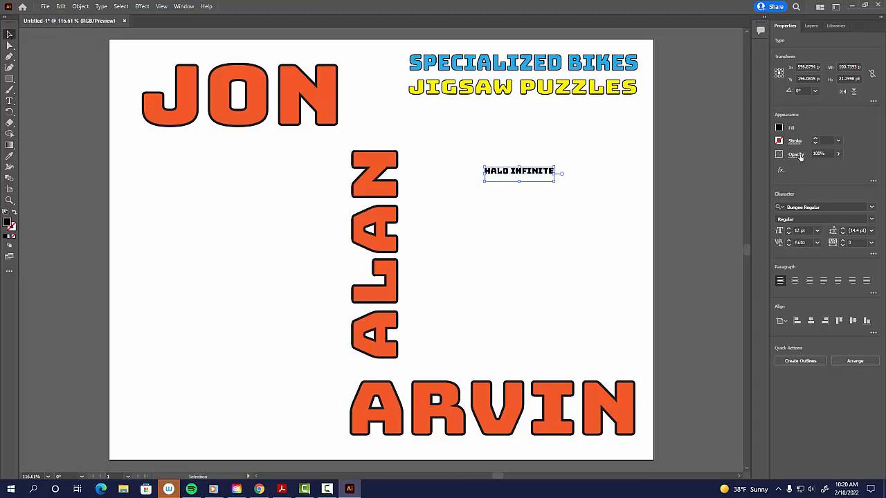
# Give the "HALO INFINITE" text a green fill and a 0.5 pt black stroke.
pyautogui.click(779, 128)
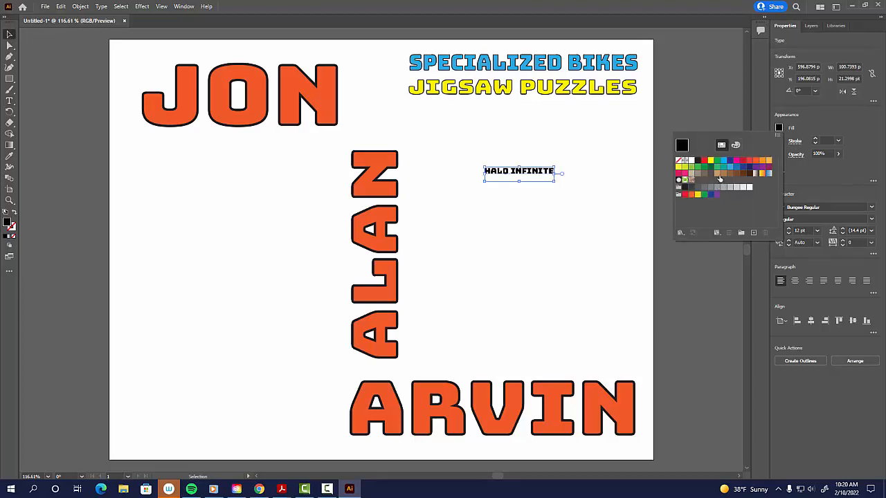
pyautogui.click(723, 168)
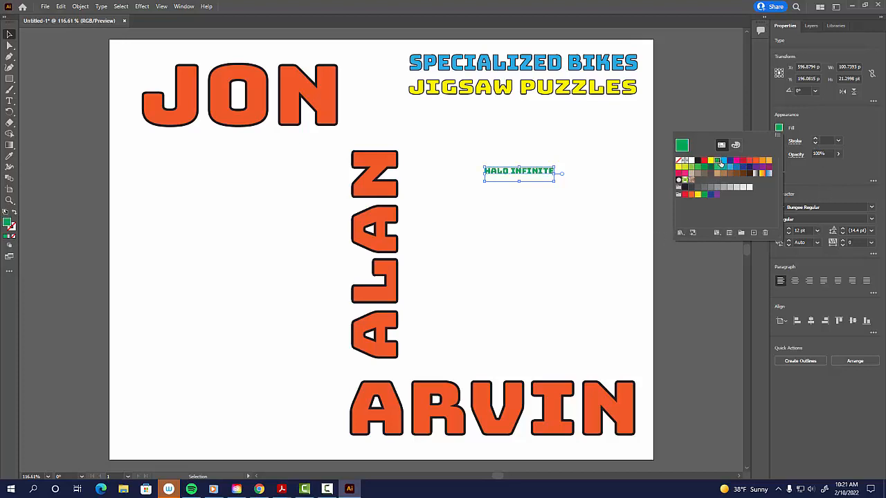
pyautogui.click(815, 140)
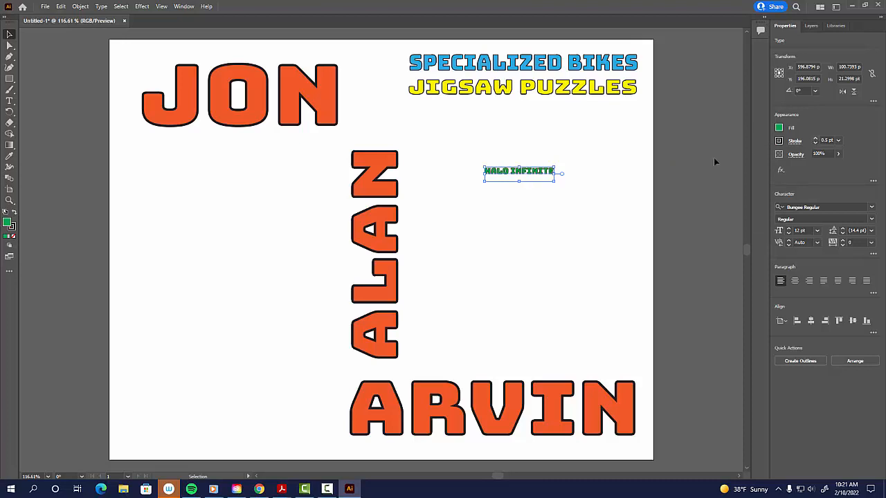
# Enlarge "HALO INFINITE" to about 33.7 pt, rotate it 90°, and fit it along the right side of the vertical middle name.
pyautogui.moveTo(559, 172); pyautogui.dragTo(649, 146)
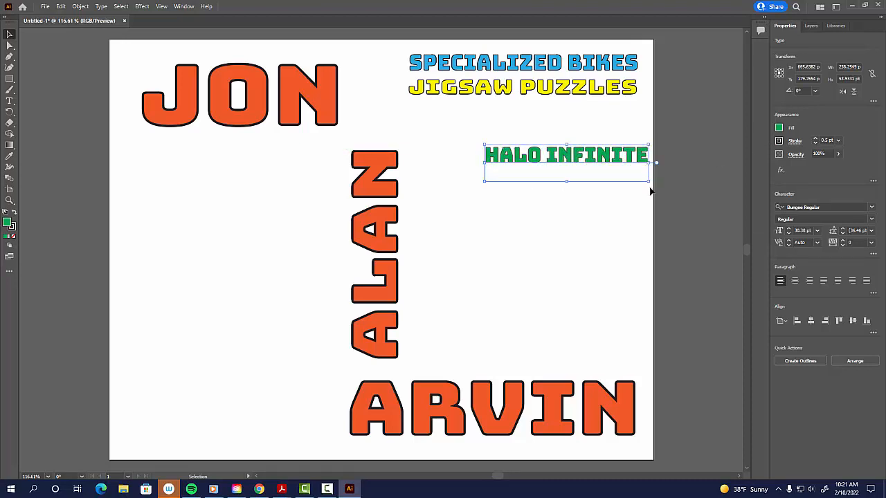
pyautogui.press('Return')
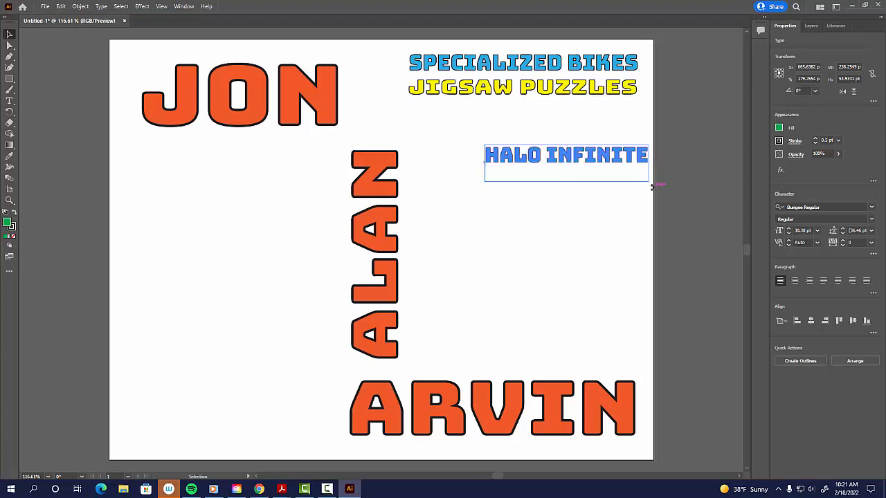
pyautogui.moveTo(656, 164); pyautogui.dragTo(572, 112)
pyautogui.moveTo(557, 149); pyautogui.dragTo(413, 252)
pyautogui.moveTo(444, 191); pyautogui.dragTo(446, 156)
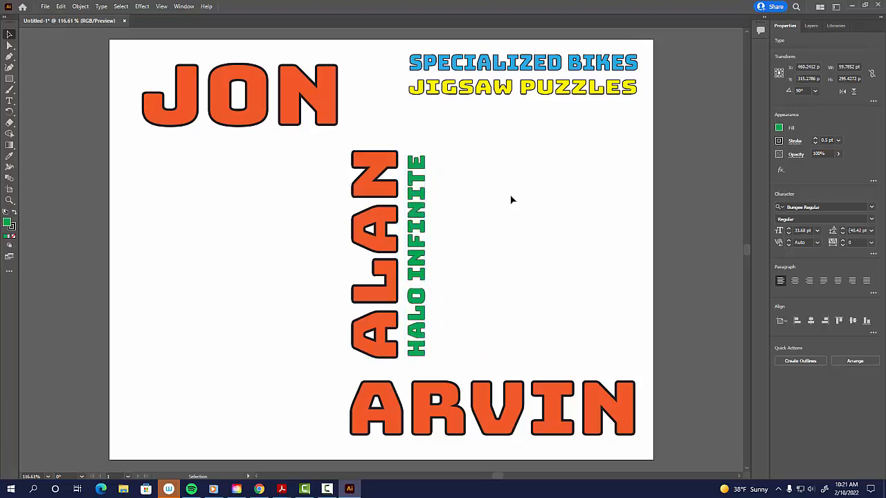
pyautogui.click(552, 232)
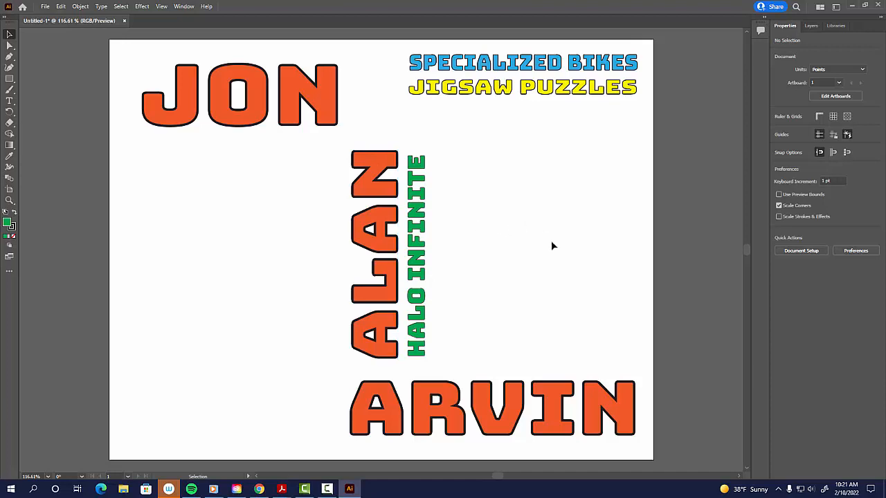
pyautogui.click(10, 89)
pyautogui.click(516, 166)
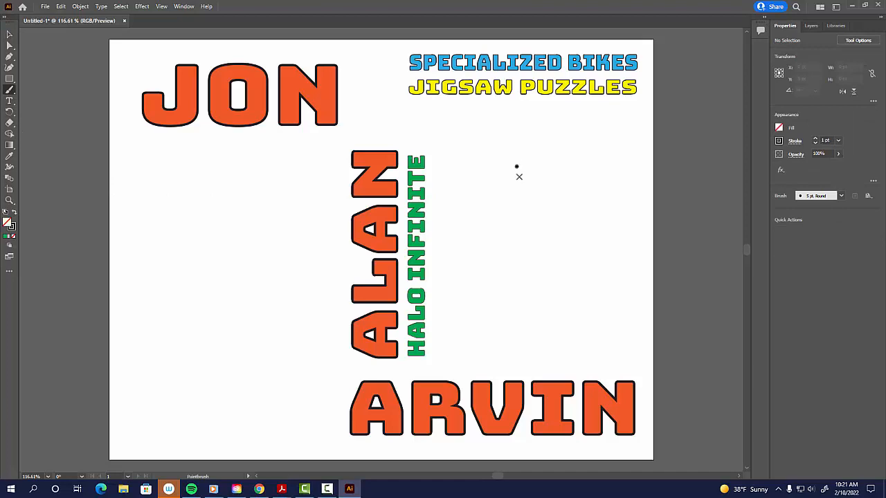
pyautogui.hotkey('ctrl', 'z')
# Add "OREOS" as small black point type, rotate it to read vertically, and place it inside the first name's letter O.
pyautogui.click(10, 101)
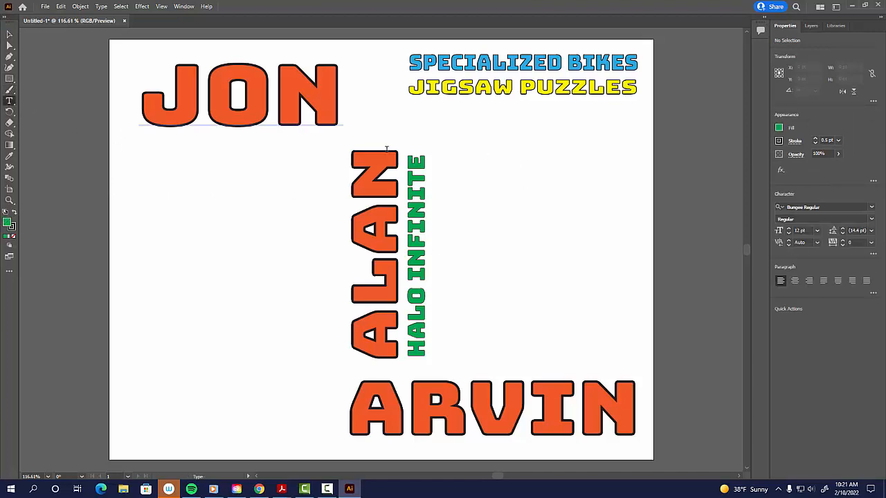
pyautogui.click(486, 154)
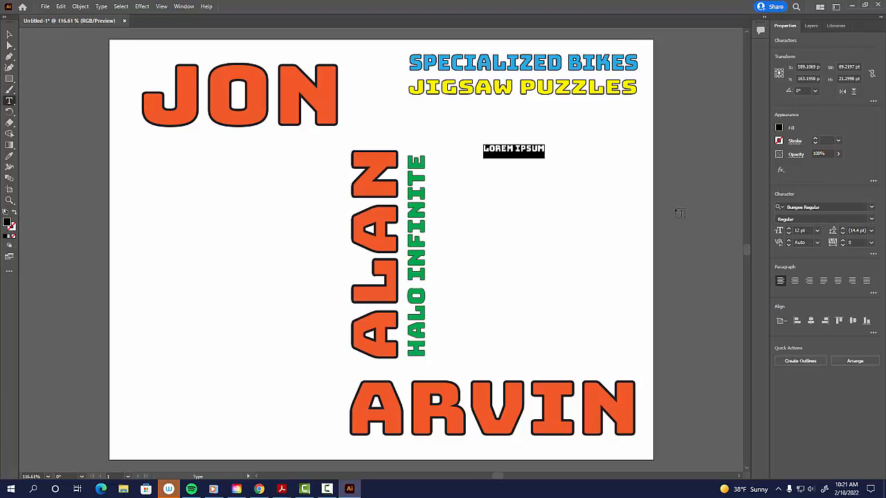
pyautogui.write('OREO')
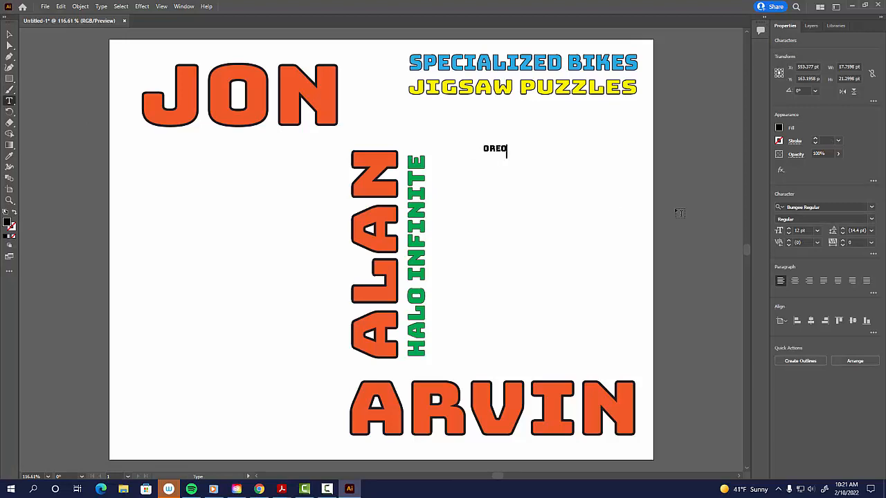
pyautogui.write('S')
pyautogui.click(10, 34)
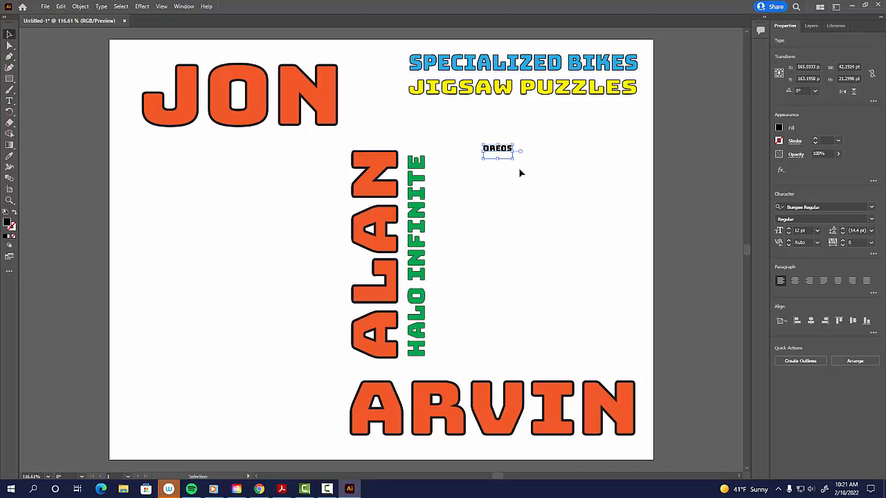
pyautogui.moveTo(513, 159); pyautogui.dragTo(240, 94)
pyautogui.click(399, 103)
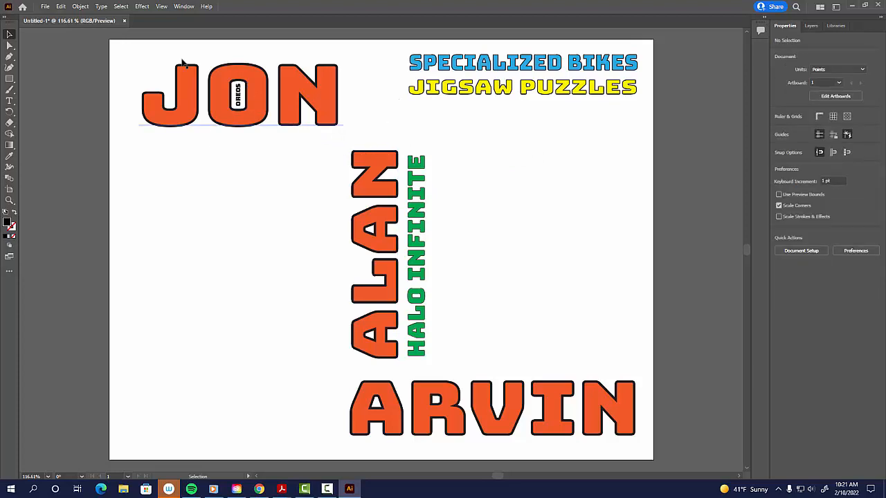
# Examine the placement of the "OREOS" text inside the first name's letter O, then review the whole artboard.
pyautogui.hotkey('ctrl', '+')
pyautogui.hotkey('ctrl', '+')
pyautogui.hotkey('ctrl', '+')
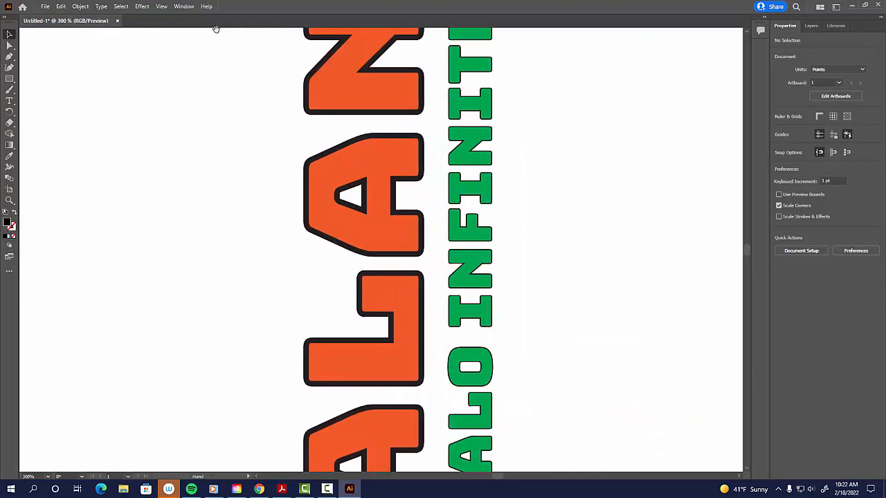
pyautogui.moveTo(215, 28); pyautogui.dragTo(457, 387)
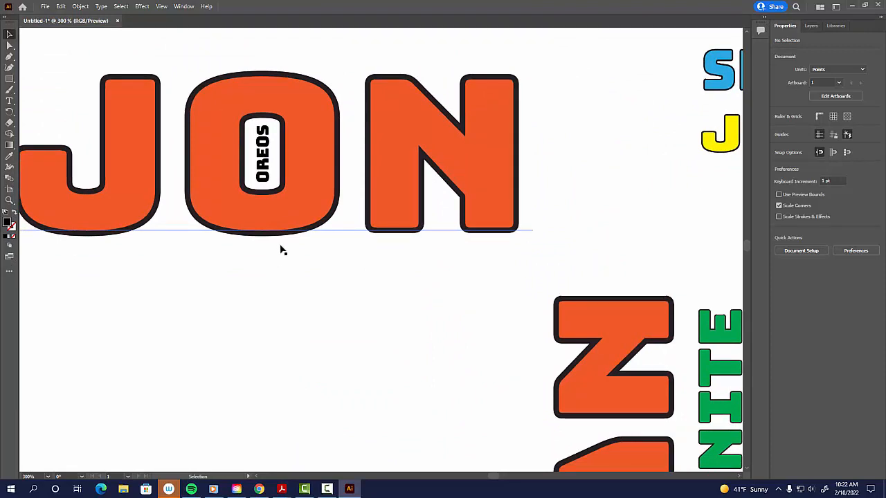
pyautogui.hotkey('ctrl', '0')
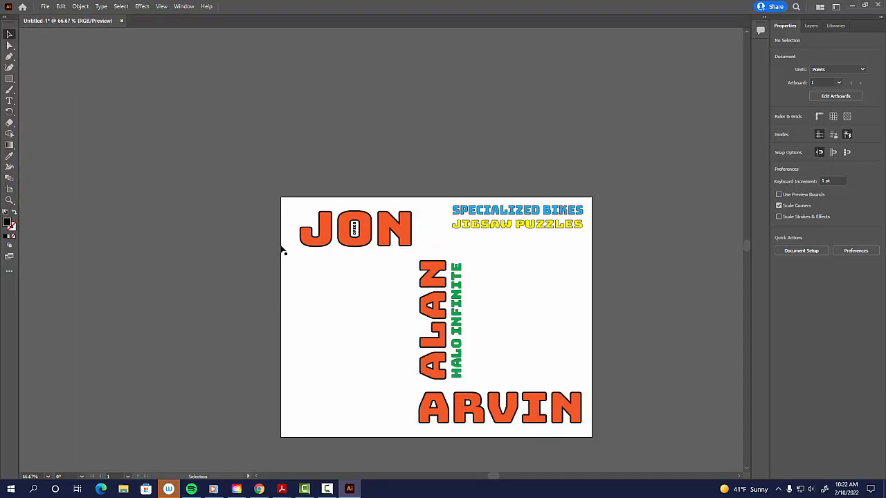
pyautogui.hotkey('ctrl', '1')
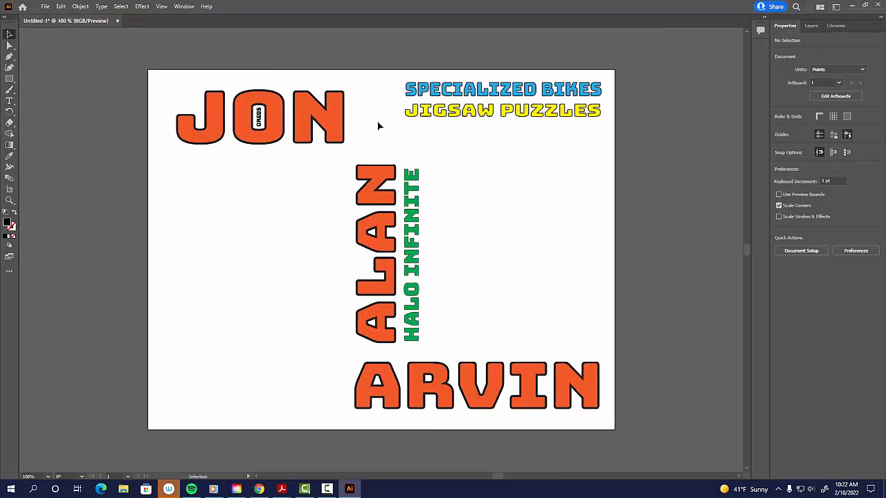
pyautogui.click(45, 6)
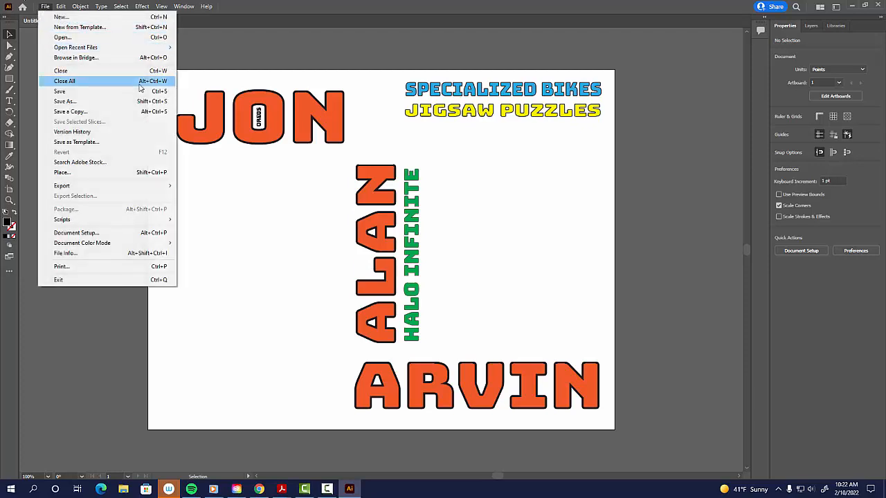
pyautogui.moveTo(155, 189)
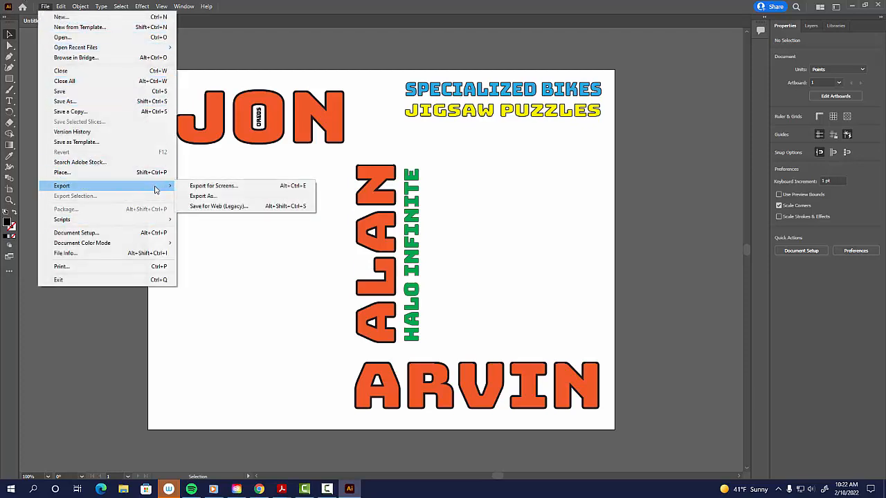
pyautogui.moveTo(155, 50)
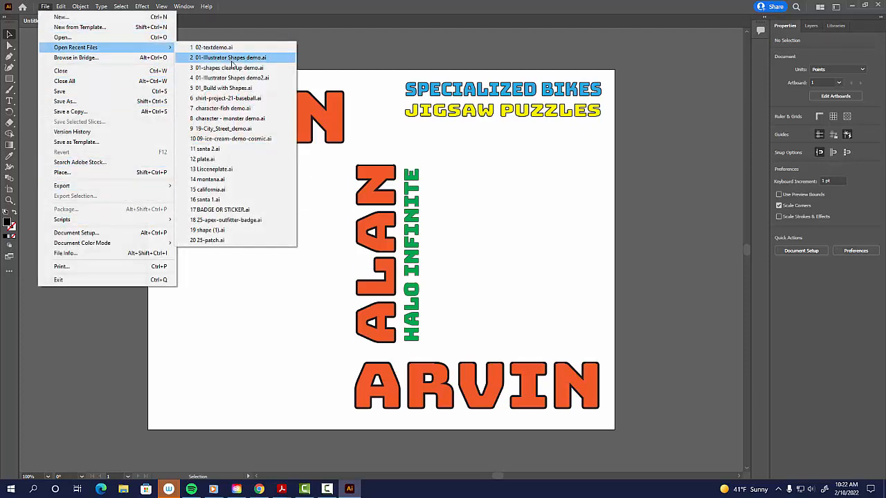
pyautogui.click(233, 59)
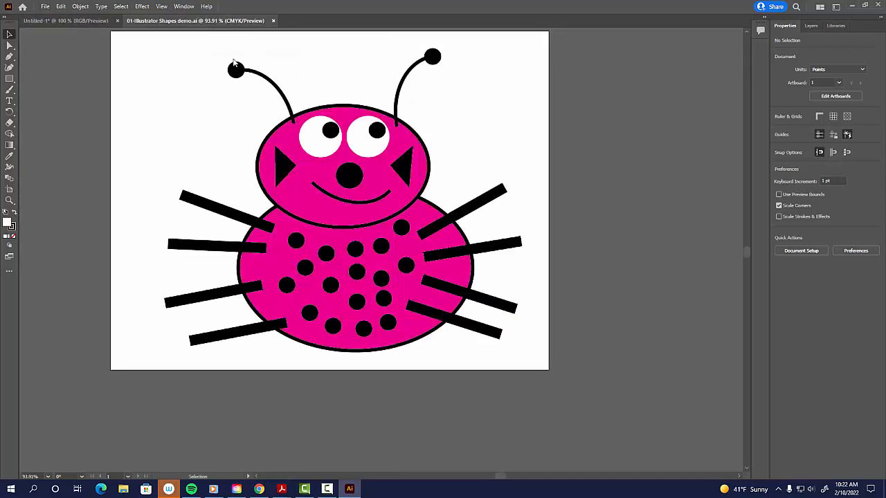
pyautogui.click(274, 21)
pyautogui.click(51, 6)
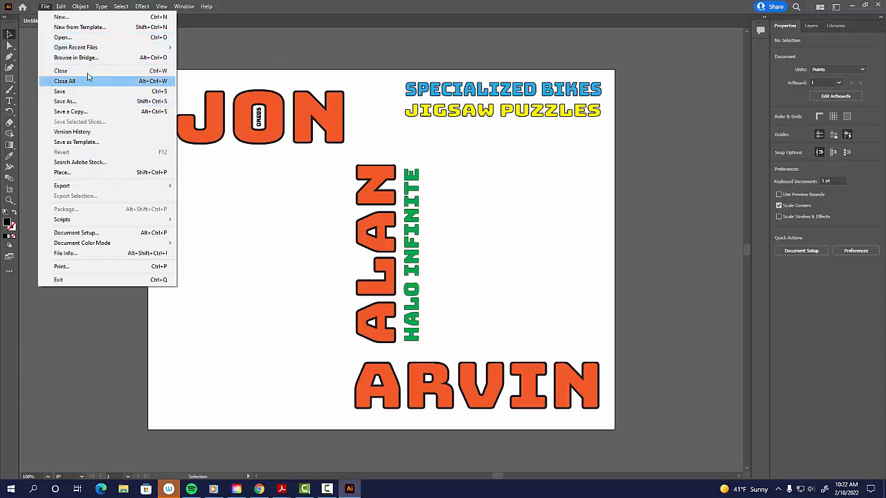
pyautogui.moveTo(87, 47)
pyautogui.click(225, 50)
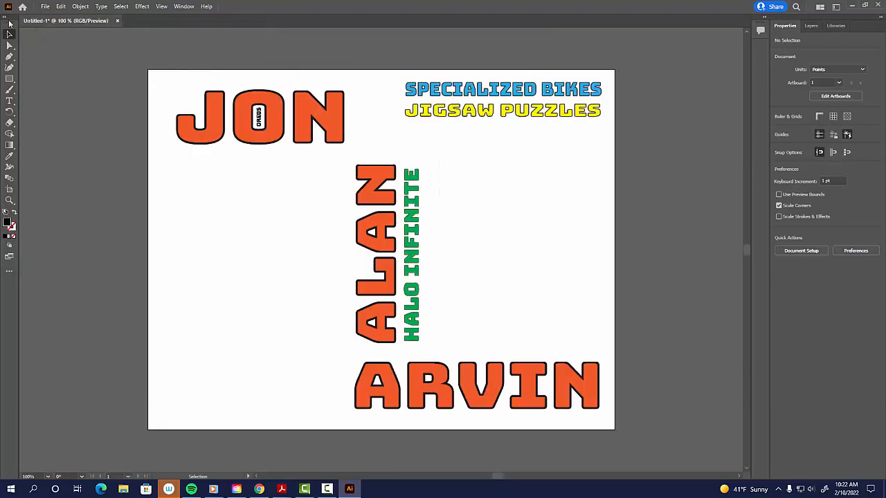
# Open the recent file 02-textdemo.ai to view the finished example of the type design.
pyautogui.click(45, 6)
pyautogui.moveTo(97, 47)
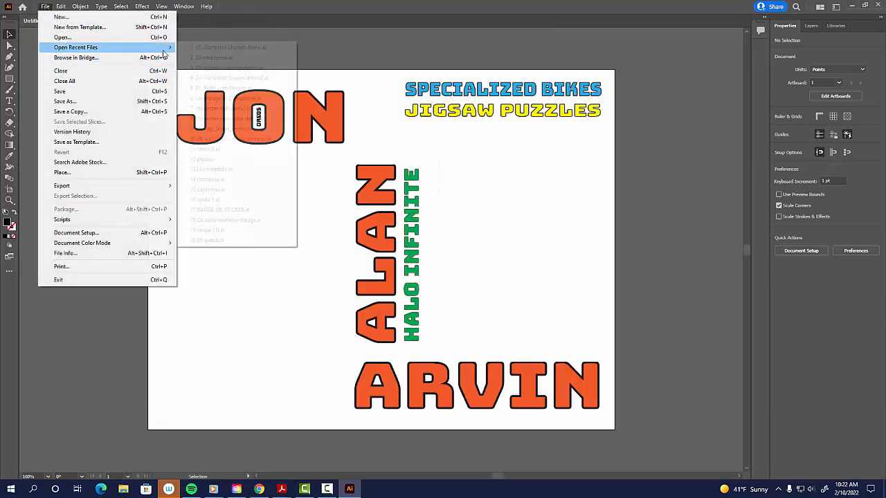
pyautogui.click(216, 58)
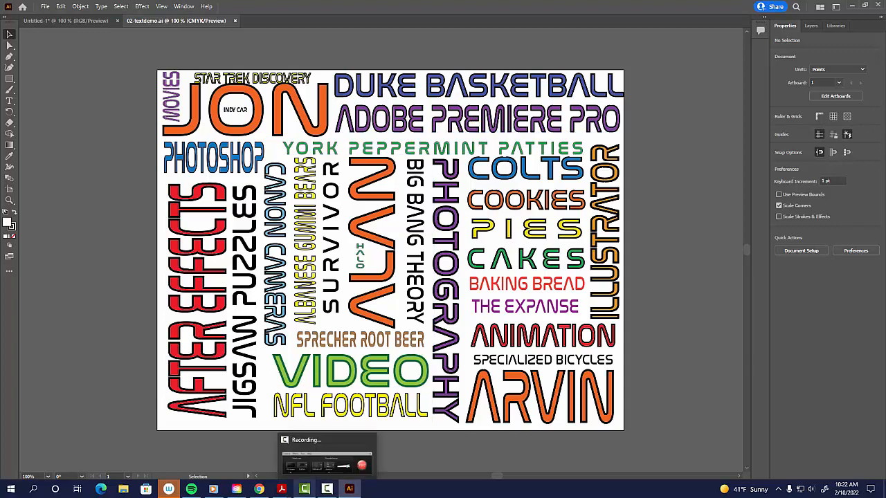
# Switch to Chrome, review the options and points in the assignment document, and bring up the Adobe Fonts website.
pyautogui.click(258, 489)
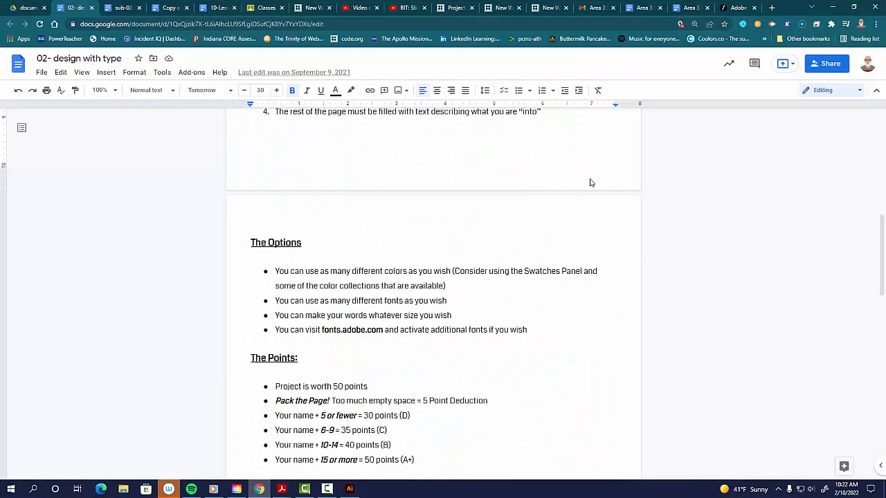
pyautogui.click(739, 8)
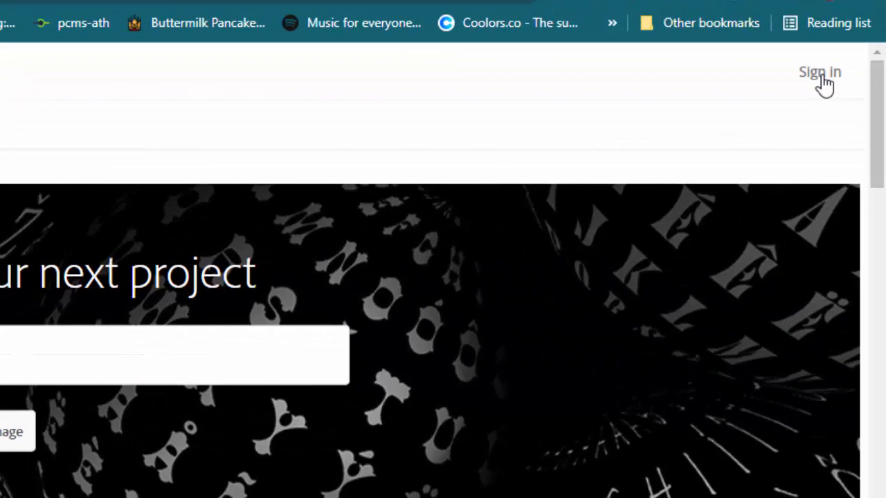
# Sign in to Adobe Fonts with the Google account and look over the grid of all font families.
pyautogui.click(821, 73)
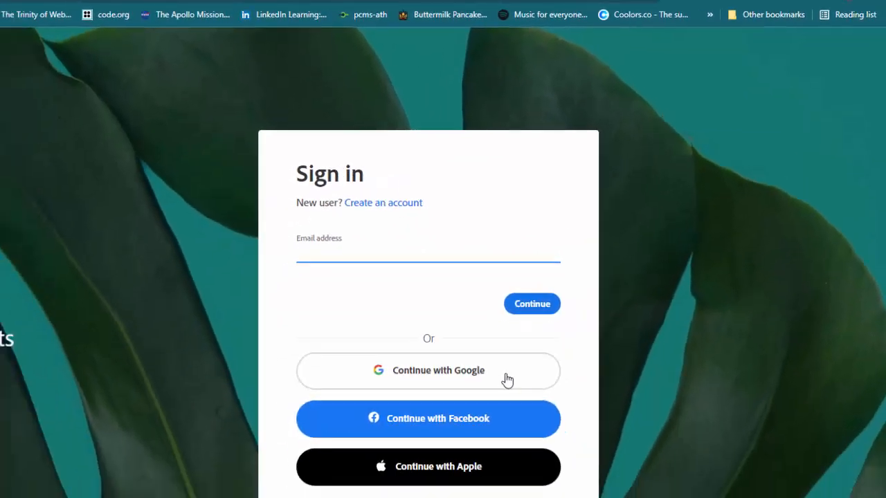
pyautogui.click(499, 382)
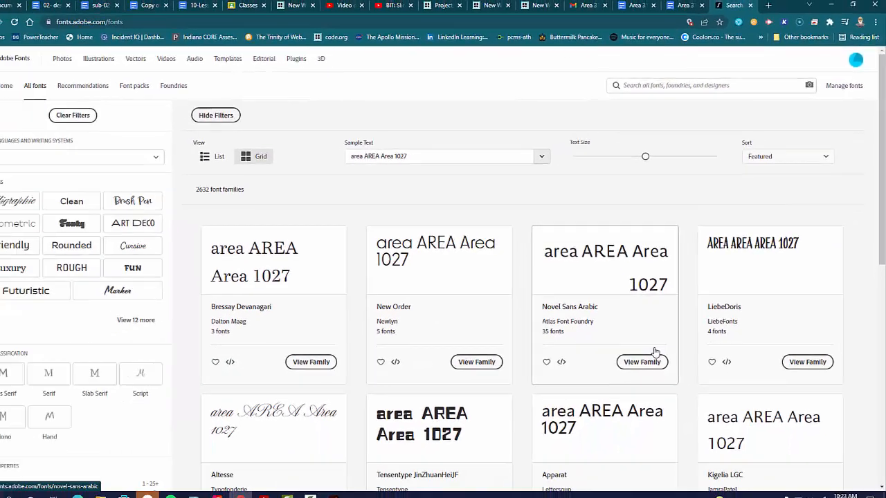
pyautogui.scroll(-5, 657, 349)
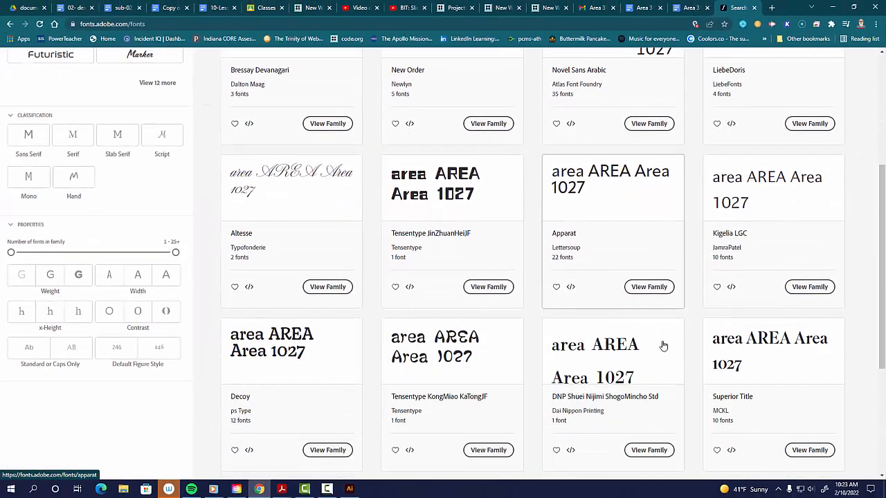
pyautogui.scroll(5, 662, 344)
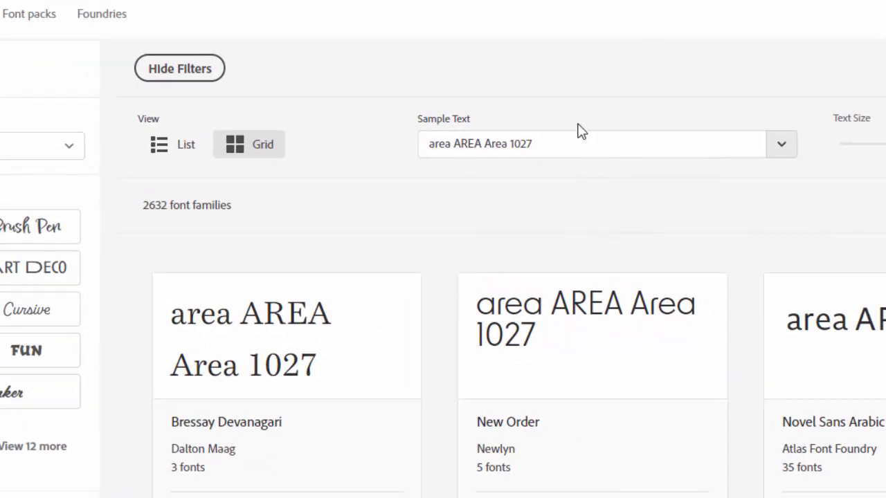
# Select the sample text "area AREA Area 1027" and examine how the listed font families render it.
pyautogui.moveTo(553, 145); pyautogui.dragTo(411, 145)
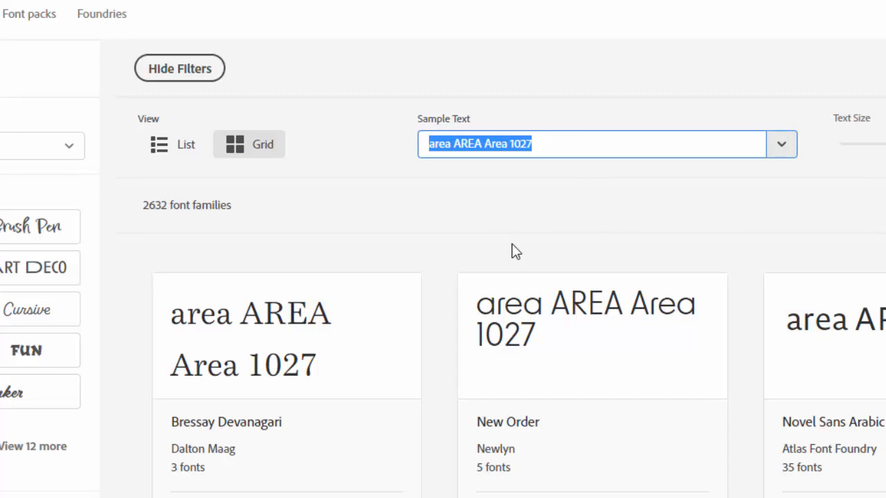
pyautogui.scroll(-4, 761, 443)
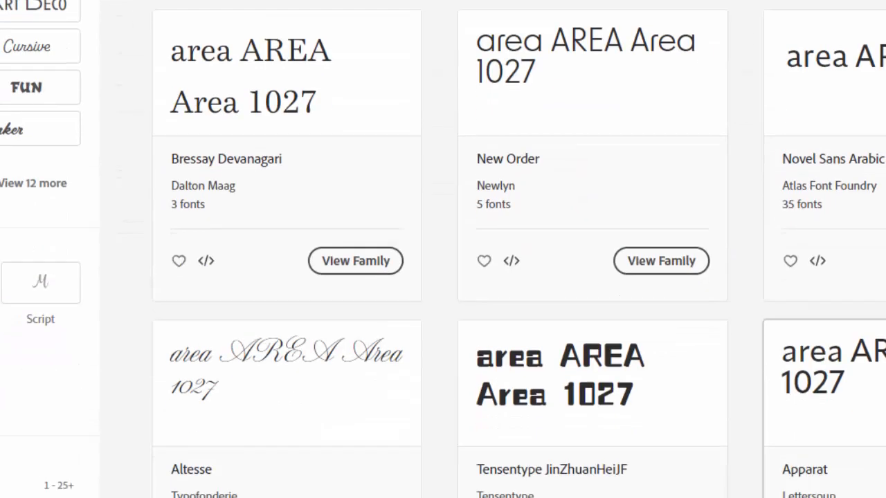
pyautogui.scroll(3, 574, 223)
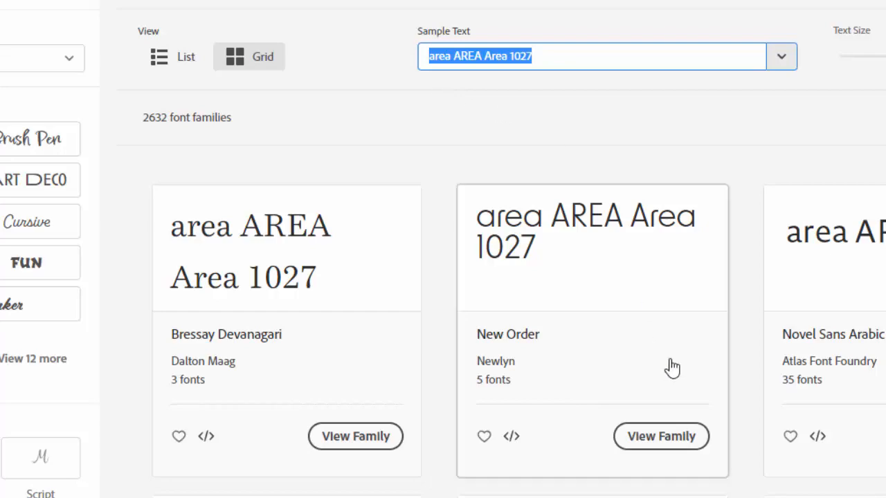
pyautogui.scroll(-3, 687, 448)
pyautogui.scroll(-9, 688, 463)
pyautogui.scroll(12, 691, 480)
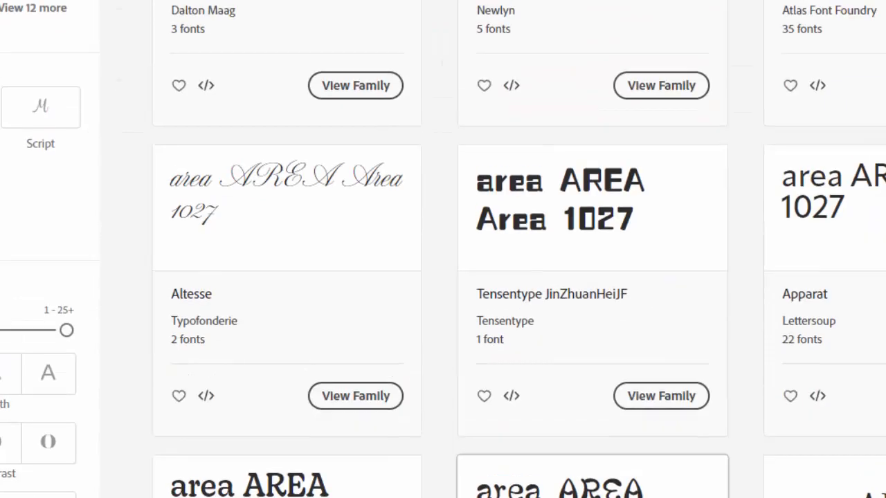
pyautogui.scroll(1, 706, 494)
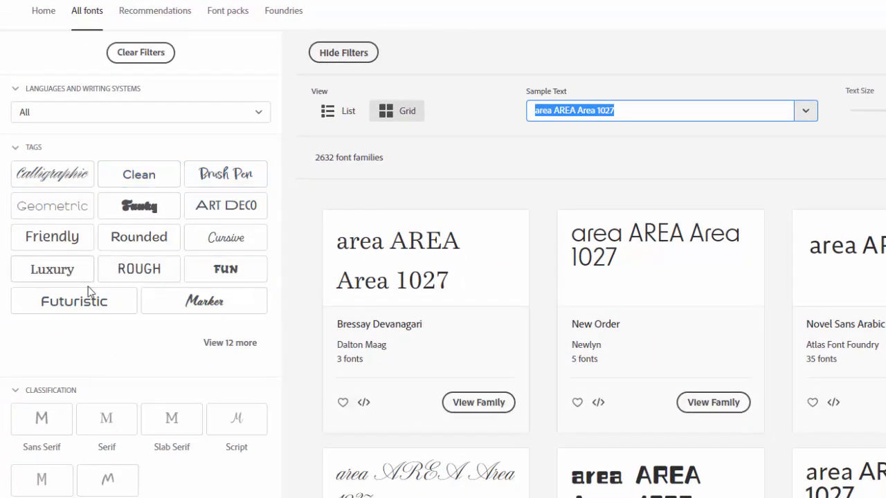
# Filter the font families by the Art Deco tag and browse the matching fonts.
pyautogui.click(239, 210)
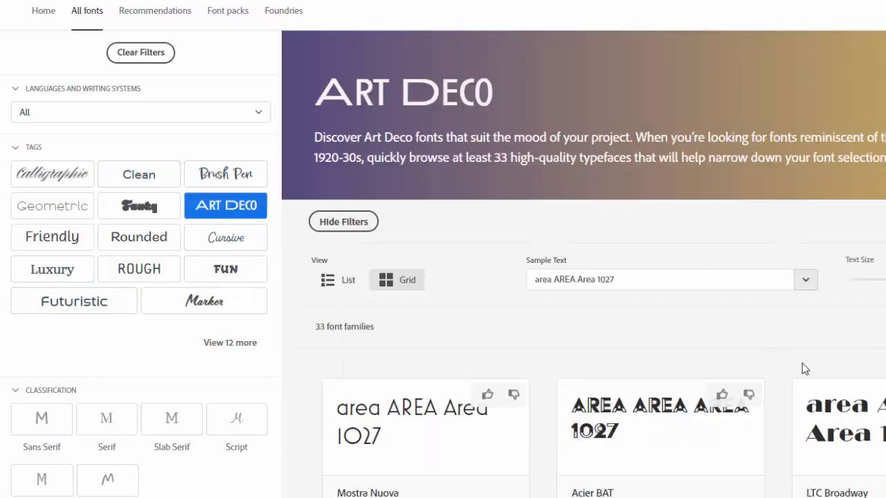
pyautogui.scroll(-4, 806, 381)
pyautogui.scroll(-2, 809, 391)
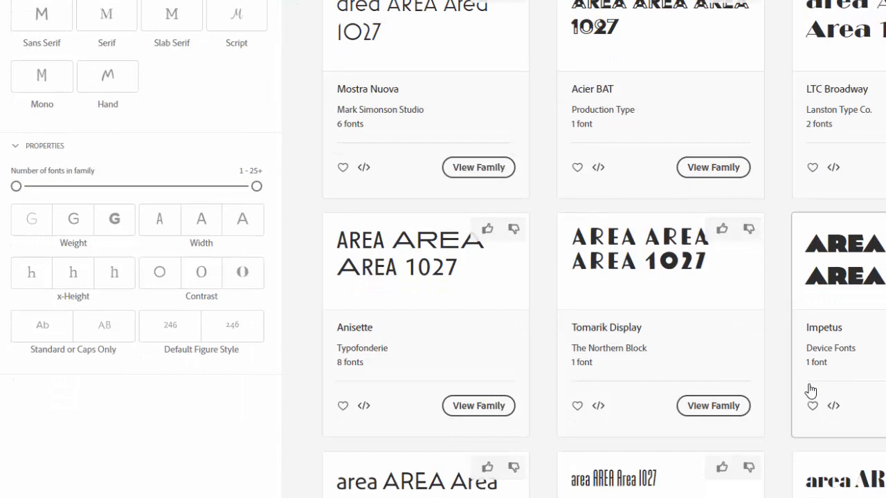
pyautogui.scroll(-2, 810, 390)
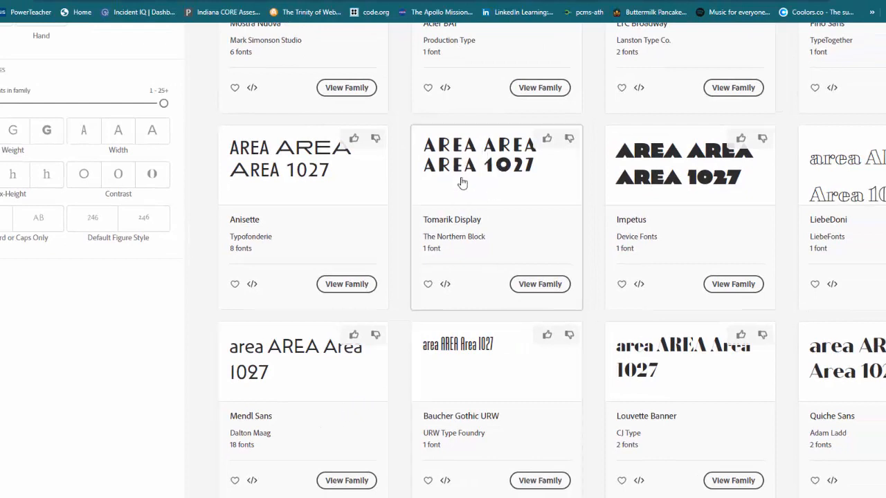
# Open the Tomarik Display family and activate all four of its fonts.
pyautogui.click(540, 289)
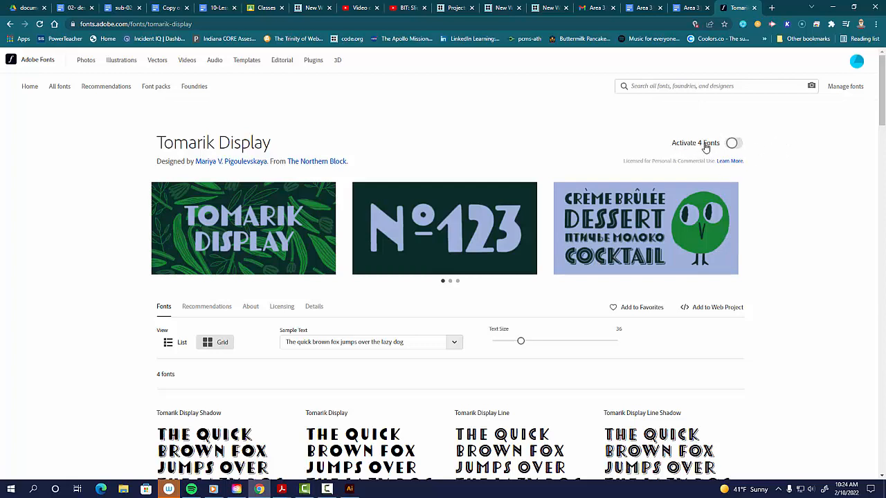
pyautogui.click(731, 143)
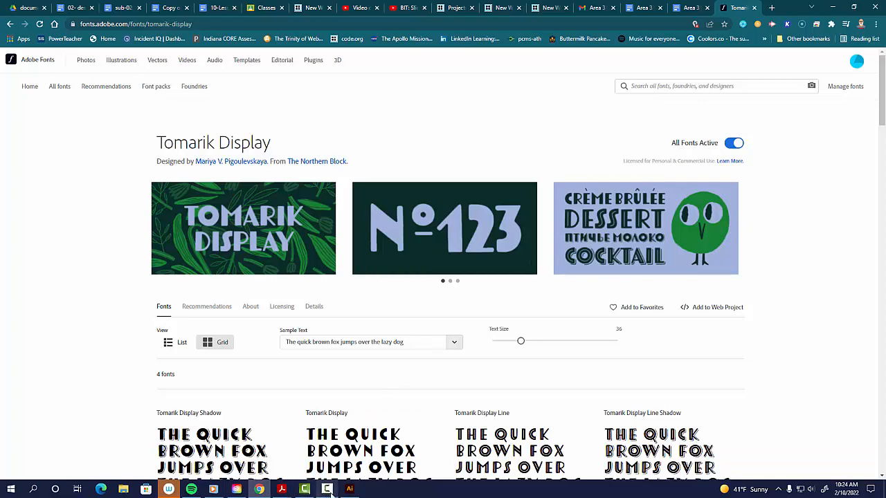
# Switch to Illustrator's Untitled-1 document and find the Tomarik family in the Type tool's font list to view its styles.
pyautogui.click(350, 489)
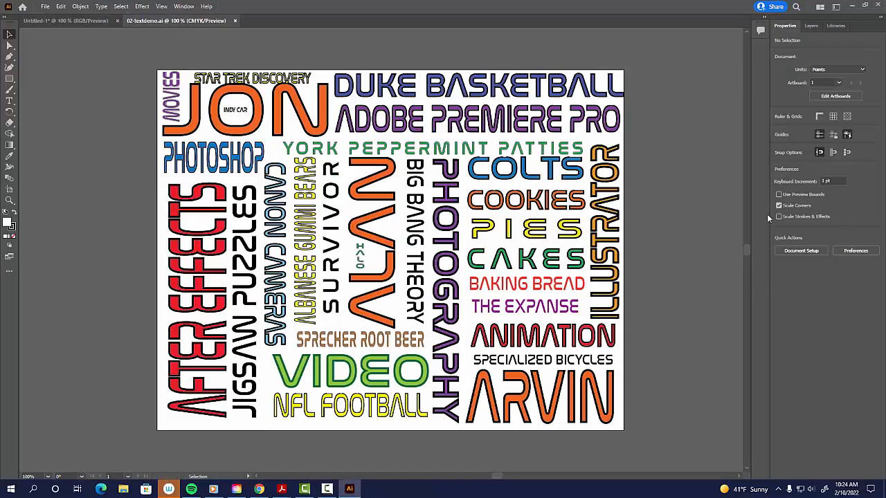
pyautogui.click(66, 21)
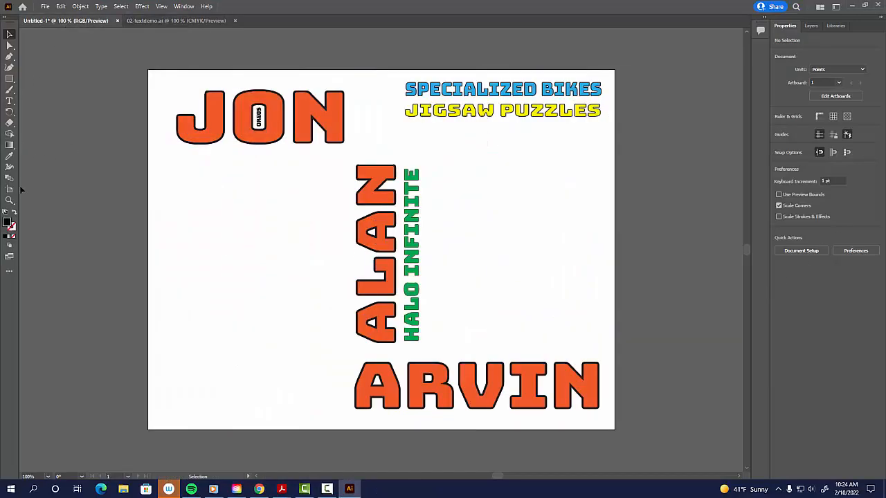
pyautogui.click(9, 102)
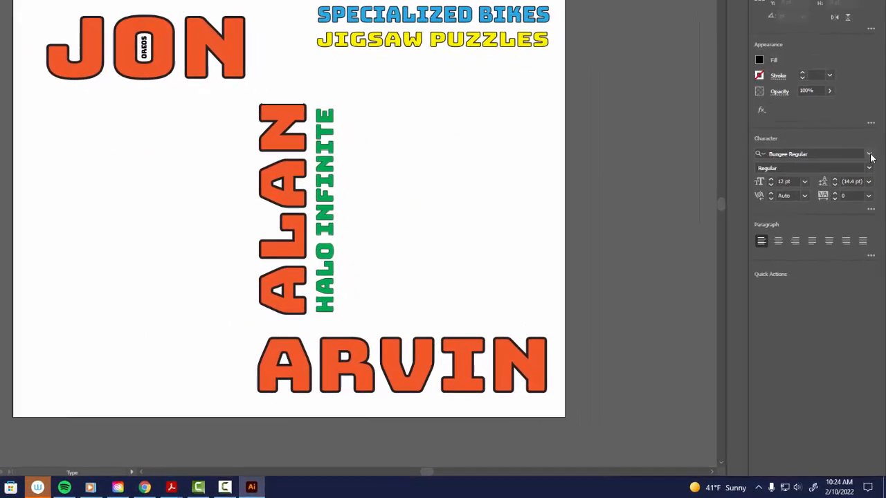
pyautogui.click(869, 154)
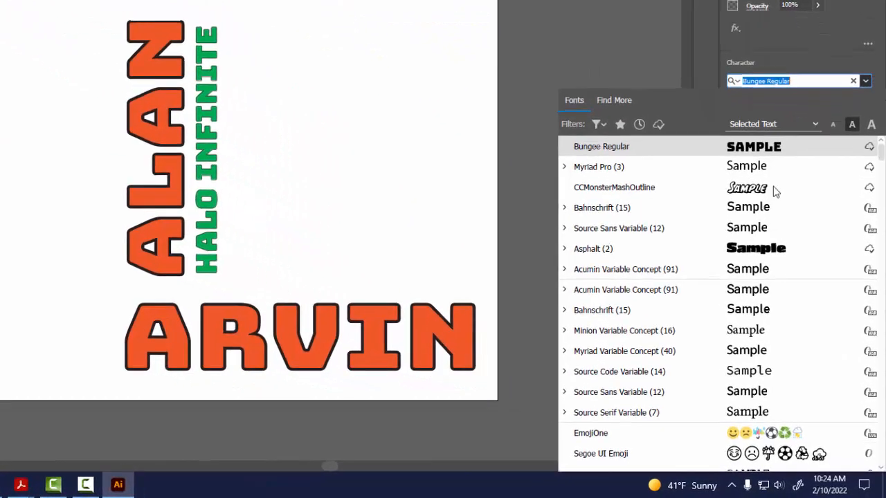
pyautogui.scroll(-10, 647, 336)
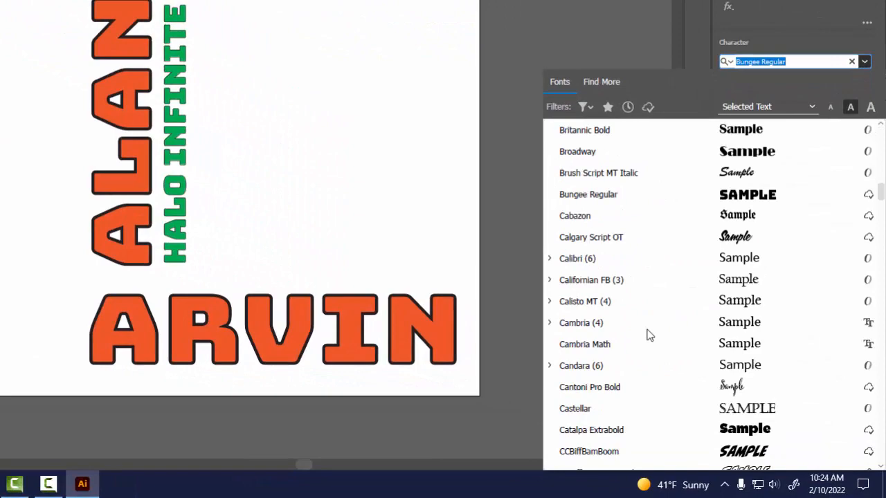
pyautogui.scroll(-20, 648, 336)
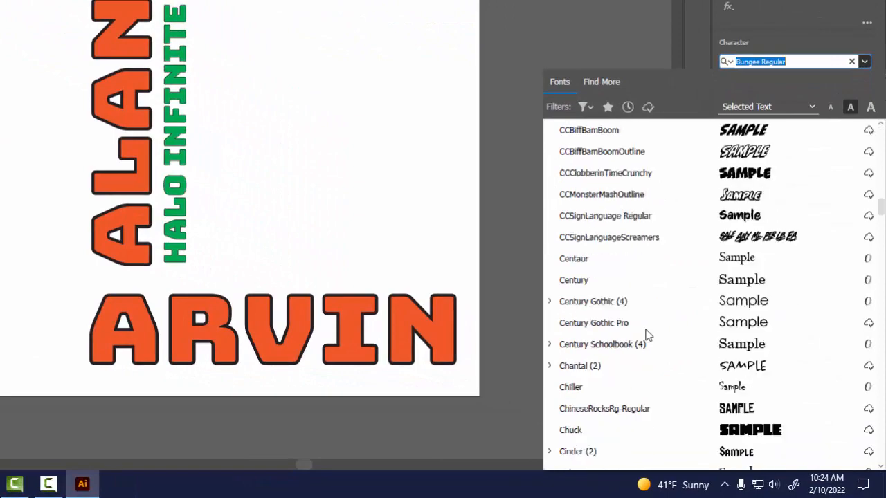
pyautogui.scroll(-20, 648, 335)
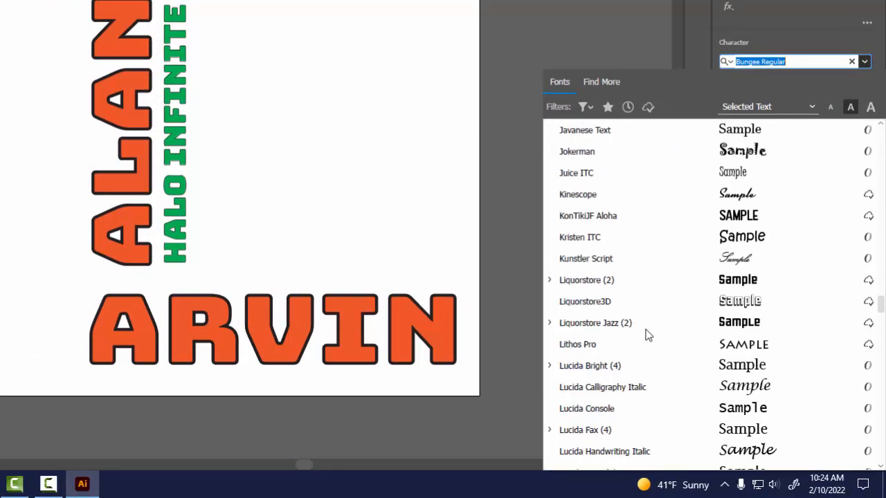
pyautogui.scroll(-20, 648, 336)
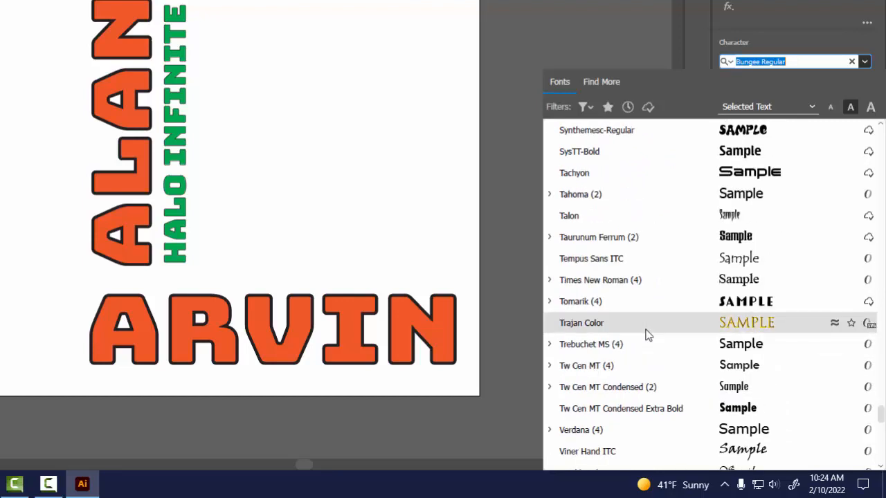
pyautogui.click(550, 302)
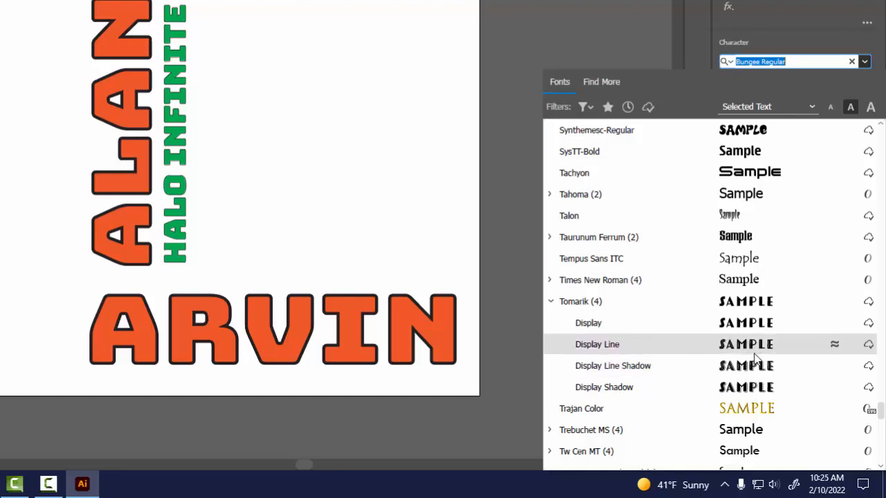
pyautogui.click(548, 300)
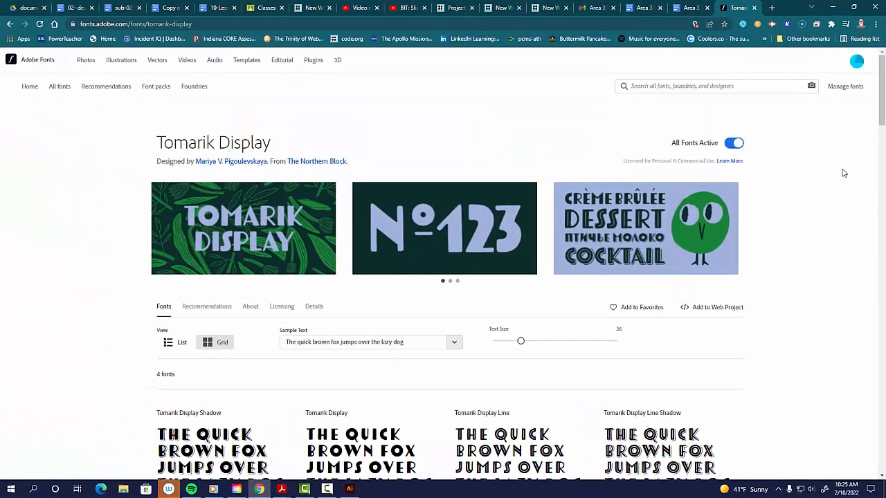
# Review the Tomarik Display font styles on the family's Adobe Fonts page in Chrome.
pyautogui.scroll(-3, 556, 397)
pyautogui.scroll(3, 556, 399)
pyautogui.scroll(-2, 611, 376)
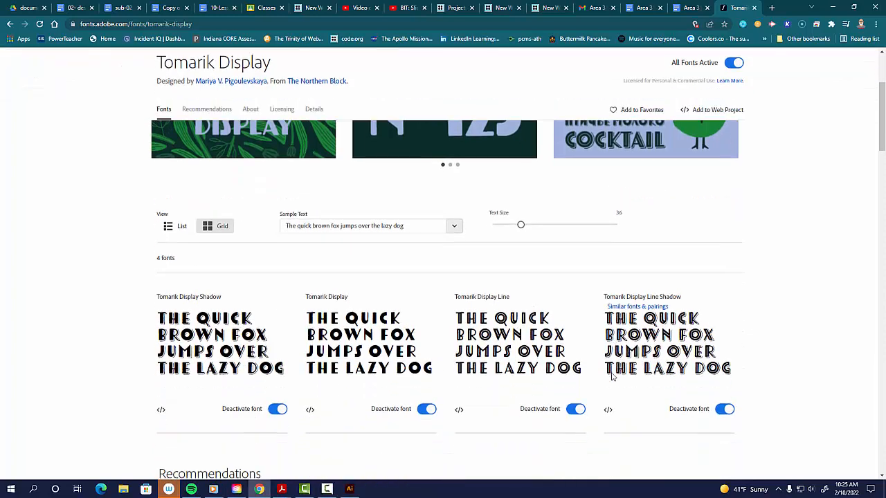
pyautogui.scroll(3, 630, 353)
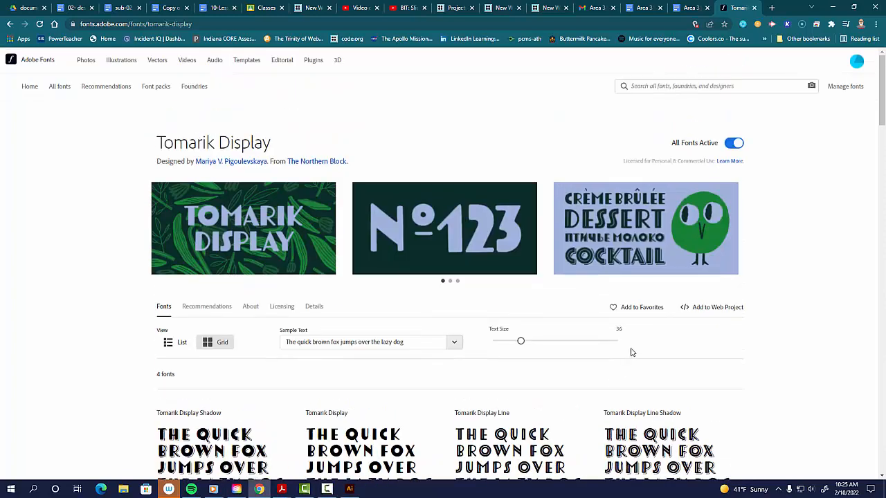